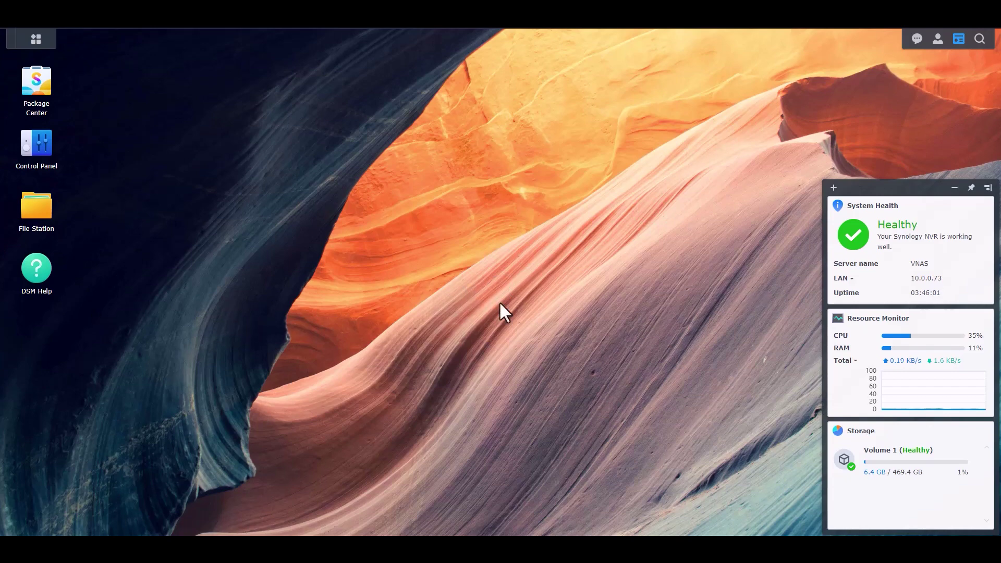
Remove the DSM Help desktop shortcut, then review the drives and overview in Storage Manager.
right_click(41, 269)
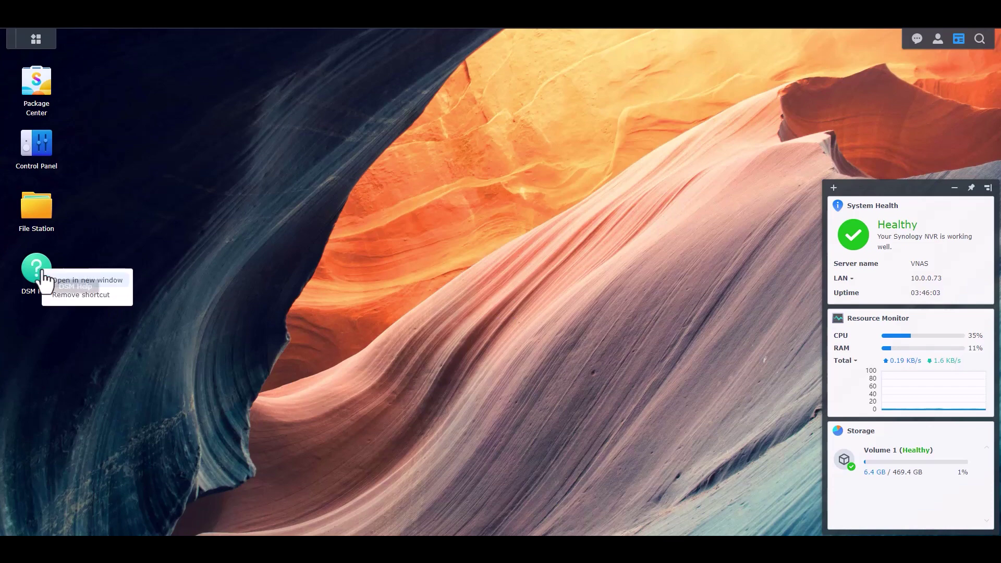
left_click(81, 295)
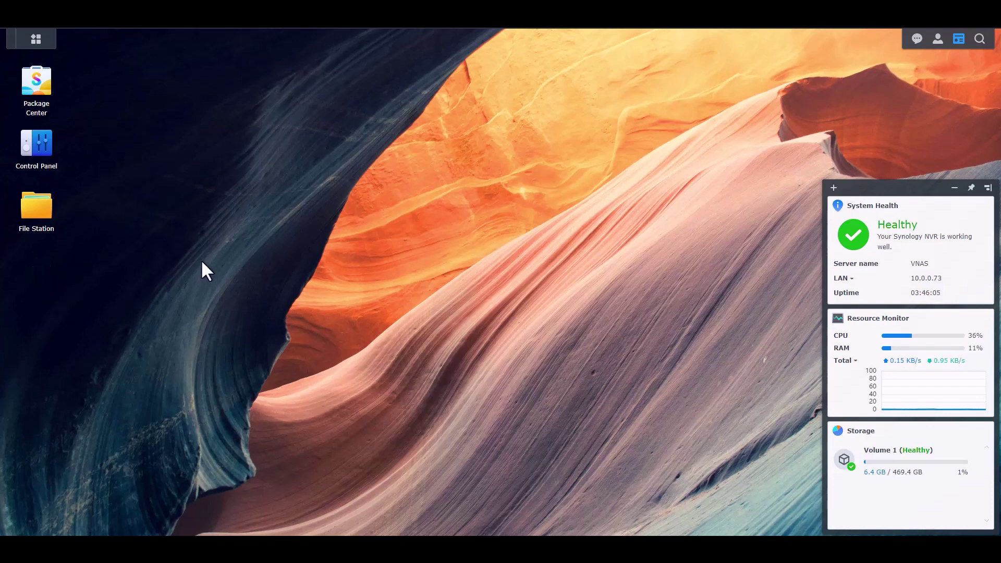
left_click(38, 39)
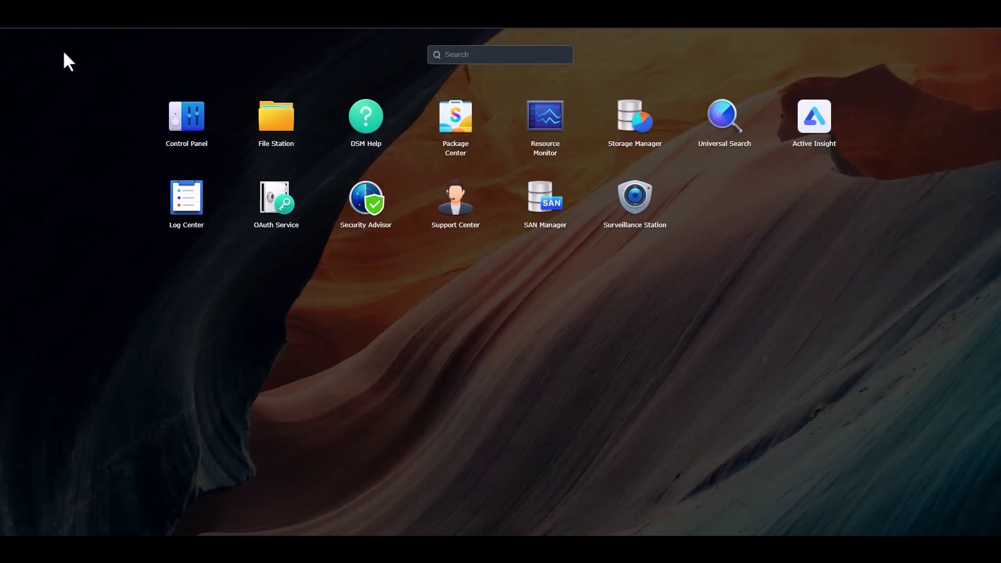
left_click(633, 128)
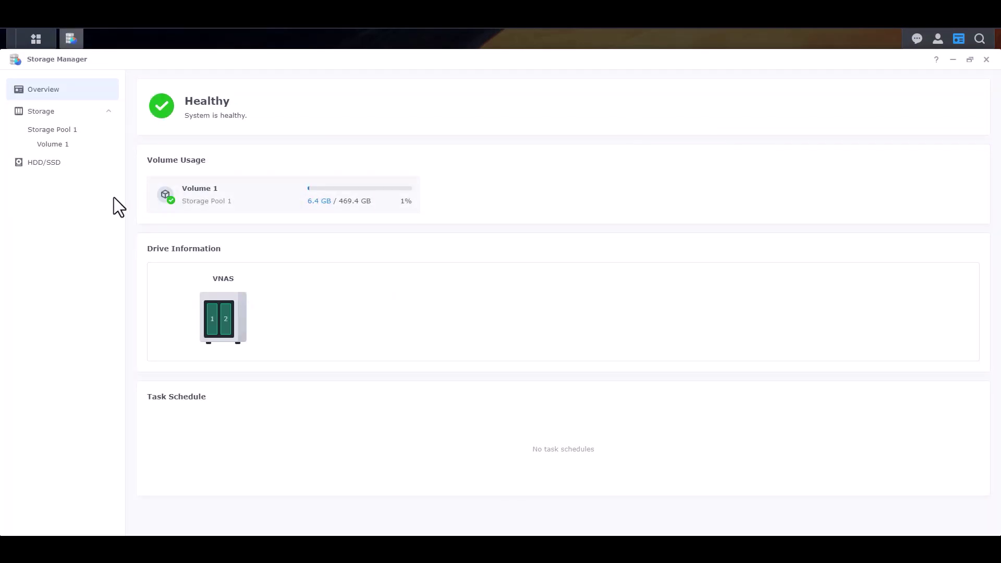
left_click(45, 163)
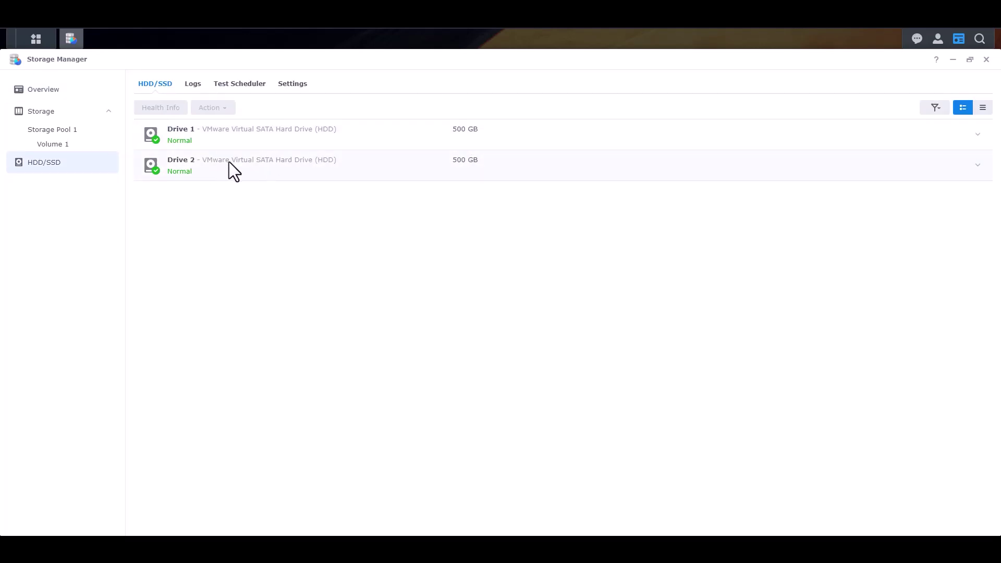
left_click(54, 92)
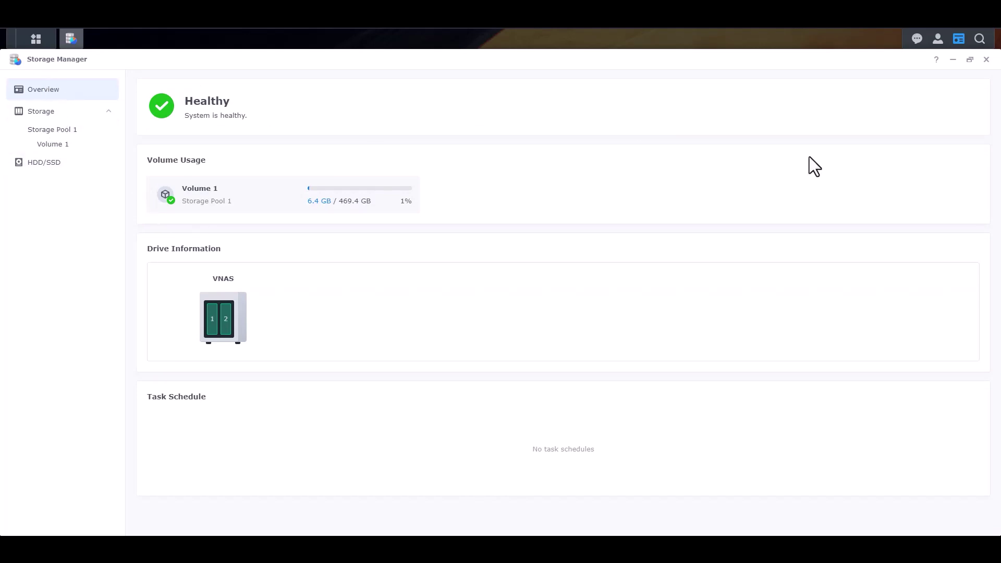
left_click(986, 60)
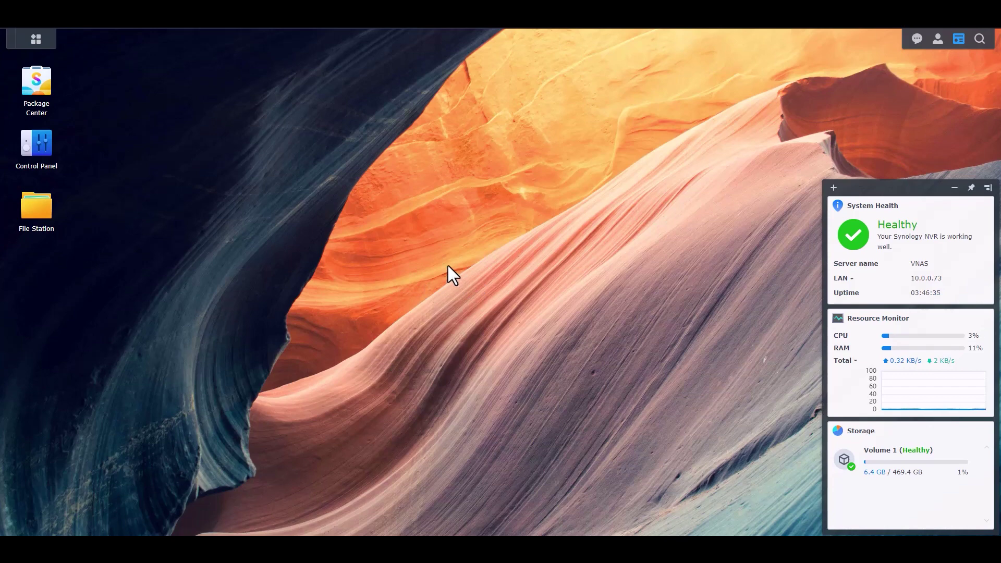
Turn off the SMB transfer log in Control Panel's File Services.
left_click(36, 147)
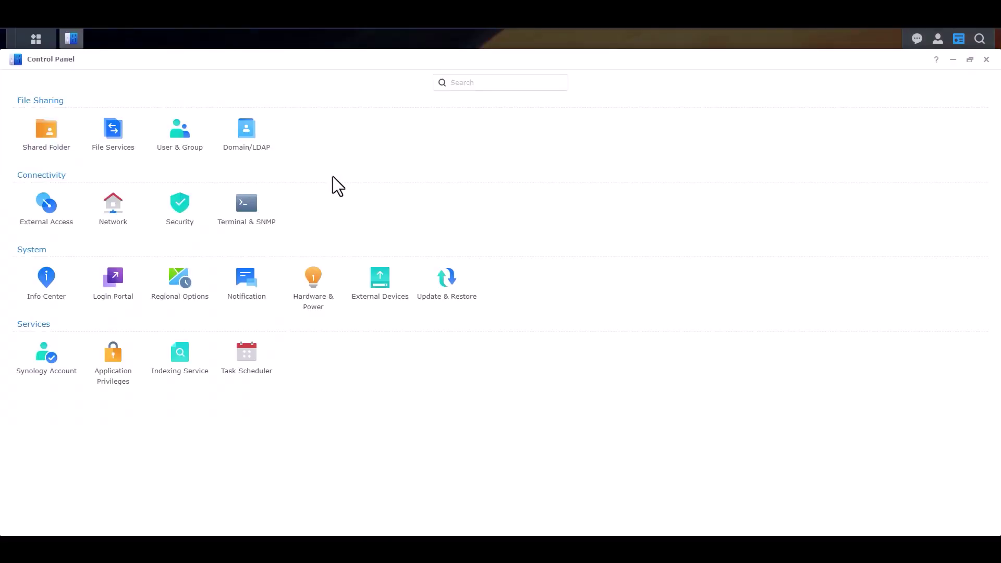
left_click(112, 139)
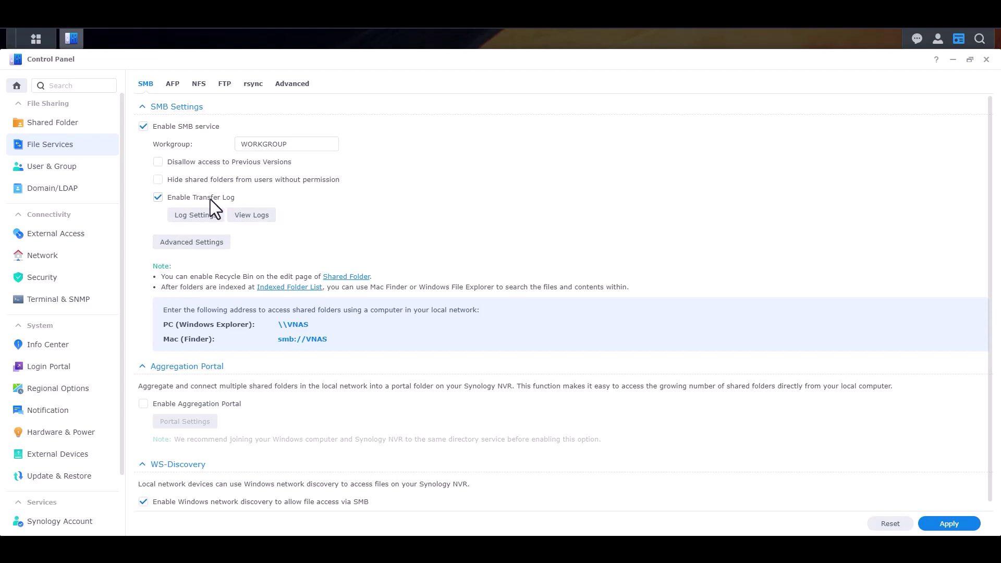
left_click(158, 197)
scroll(396, 225, "down", 1)
scroll(217, 232, "up", 1)
Collapse the SMB, Aggregation Portal and WS-Discovery sections and view the AFP settings.
left_click(144, 108)
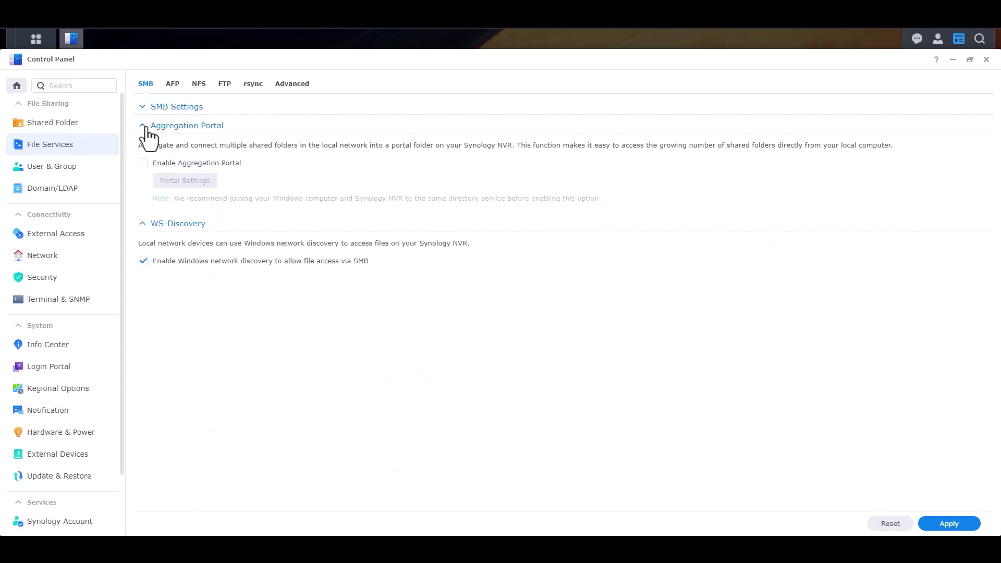
left_click(147, 129)
left_click(147, 146)
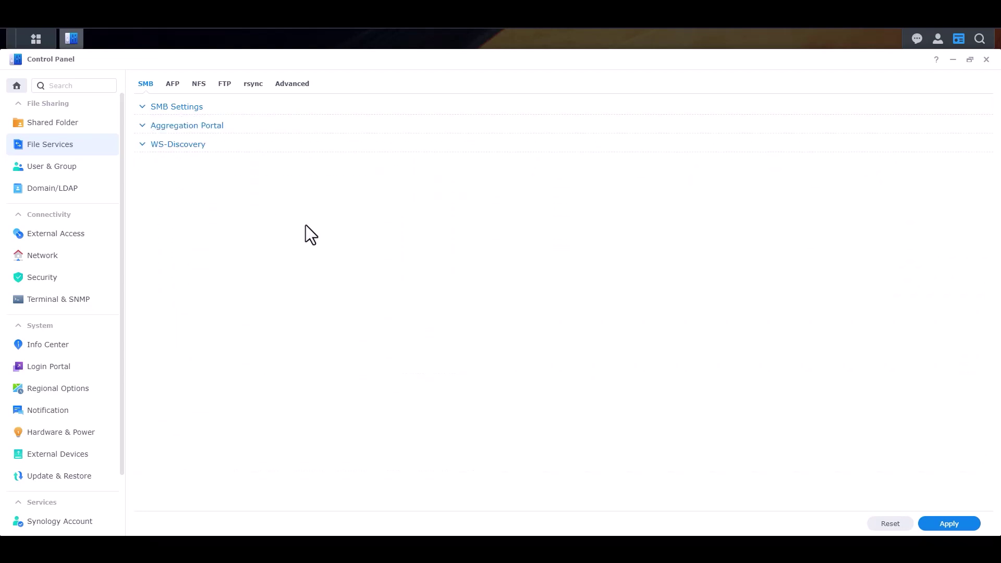
left_click(173, 85)
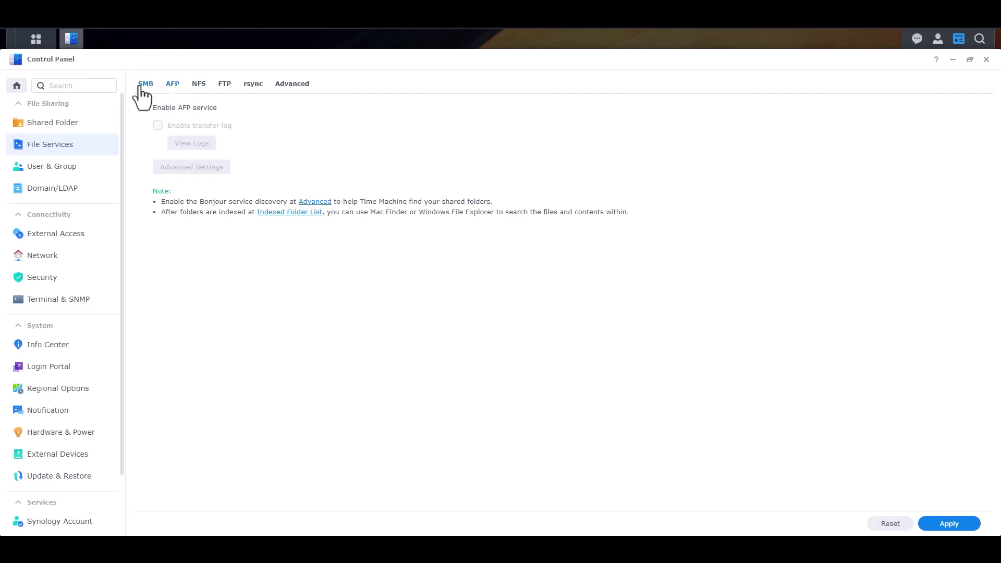
Enable the NFS service with NFSv4.1 as the maximum protocol.
left_click(200, 89)
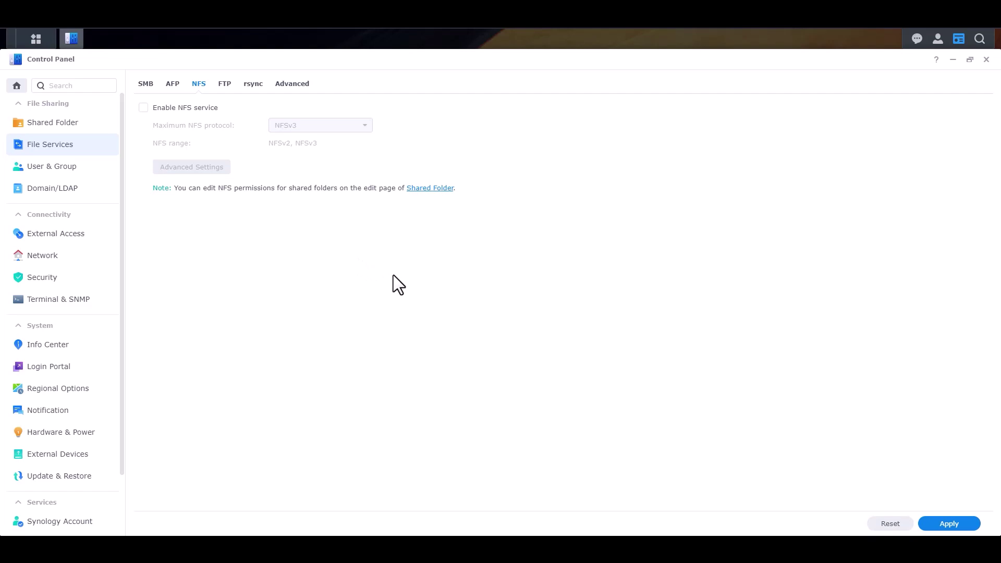
left_click(146, 106)
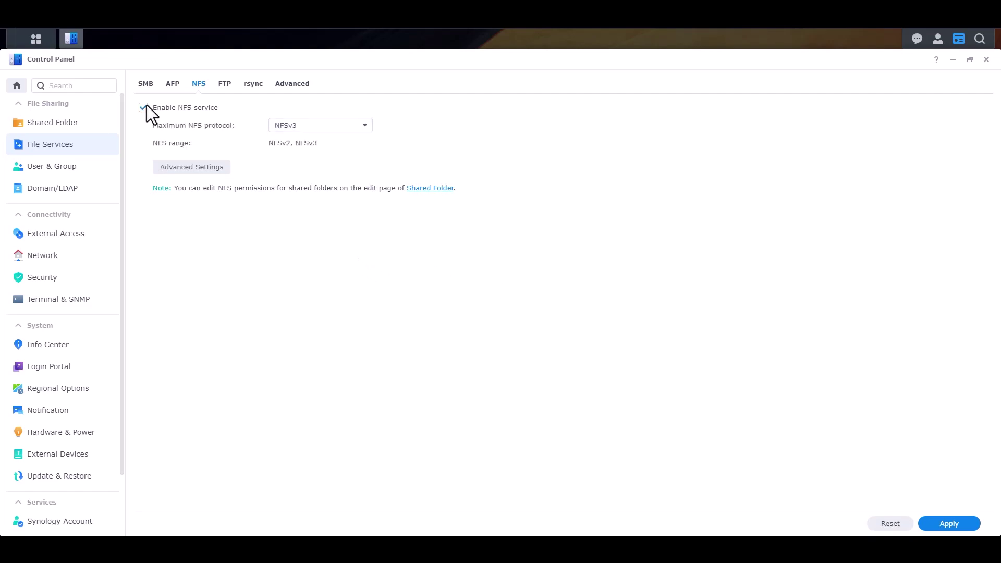
left_click(367, 126)
left_click(312, 174)
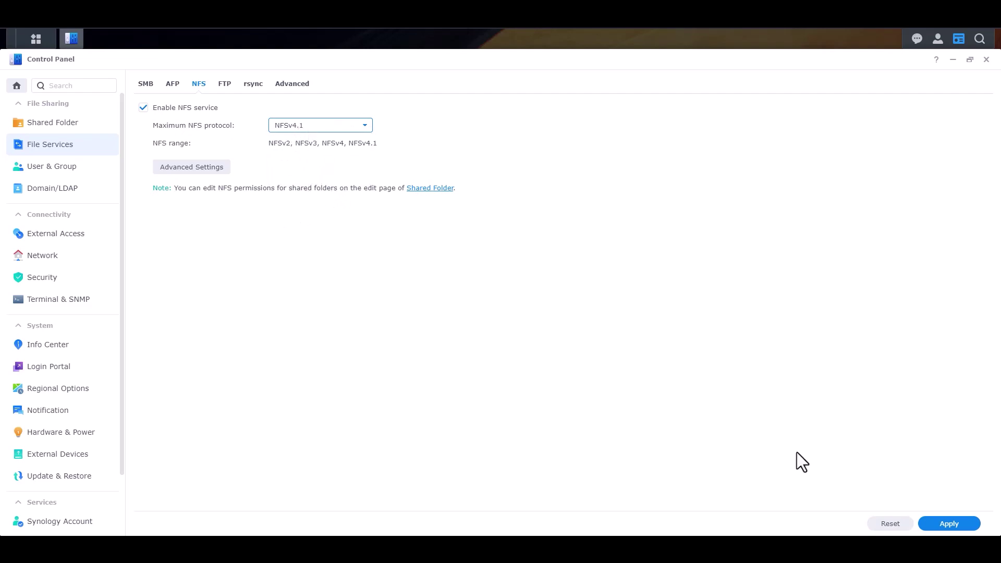
Browse the FTP, rsync and Advanced file service settings, collapsing their sections.
left_click(225, 85)
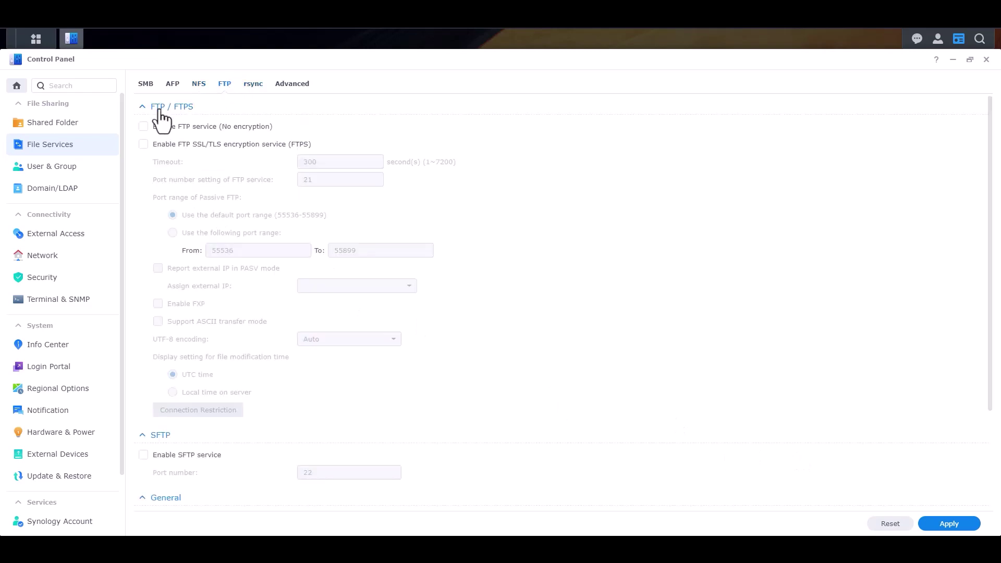
left_click(143, 108)
left_click(144, 127)
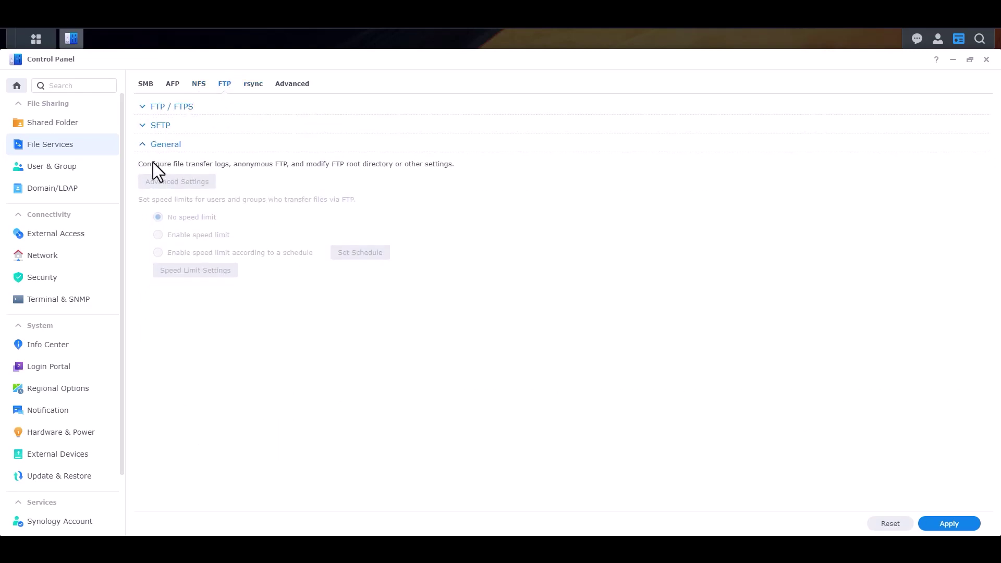
left_click(143, 144)
left_click(254, 84)
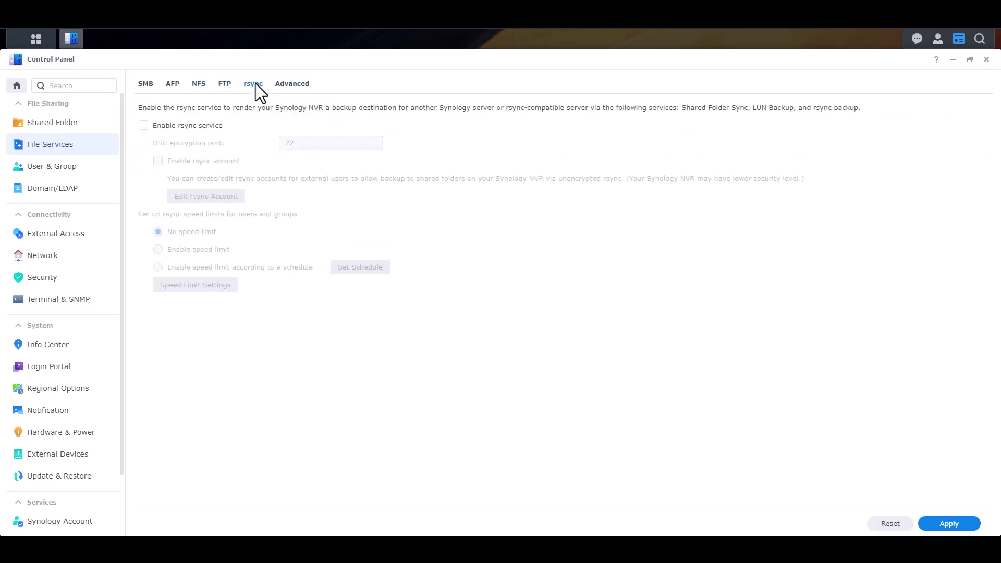
left_click(293, 89)
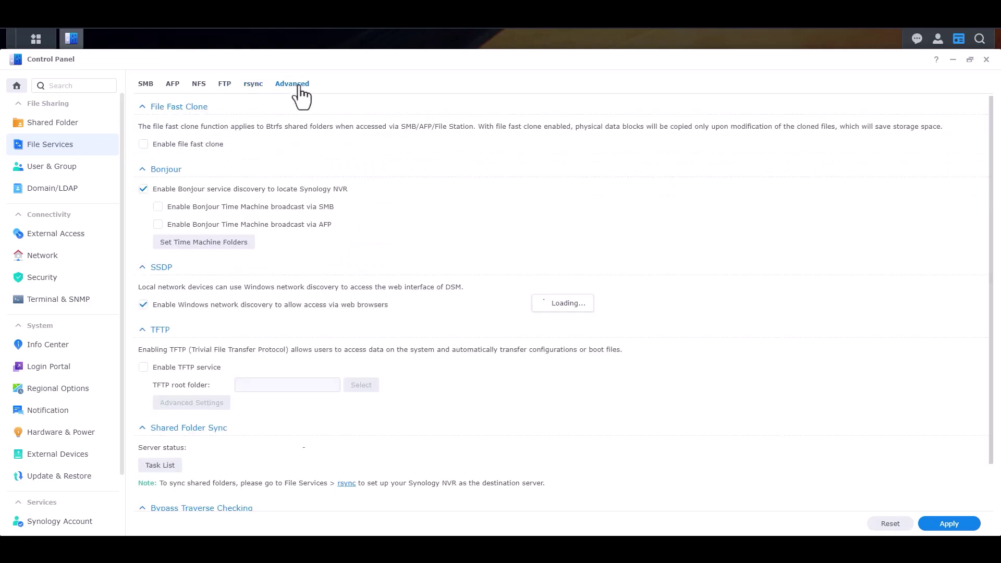
left_click(144, 107)
left_click(143, 126)
left_click(143, 145)
left_click(143, 163)
left_click(143, 182)
left_click(145, 202)
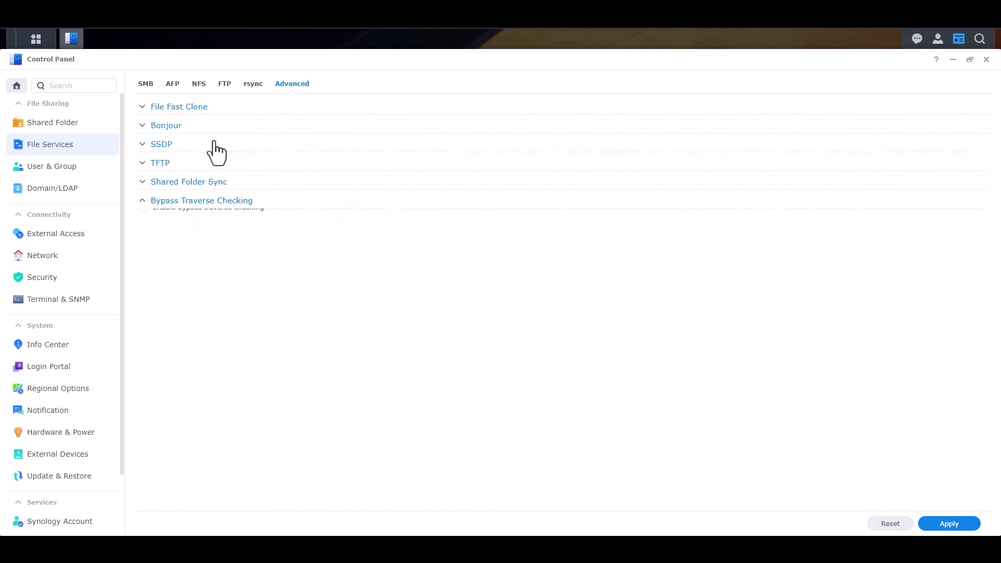
Return to the SMB and NFS settings and apply the file service changes.
left_click(146, 85)
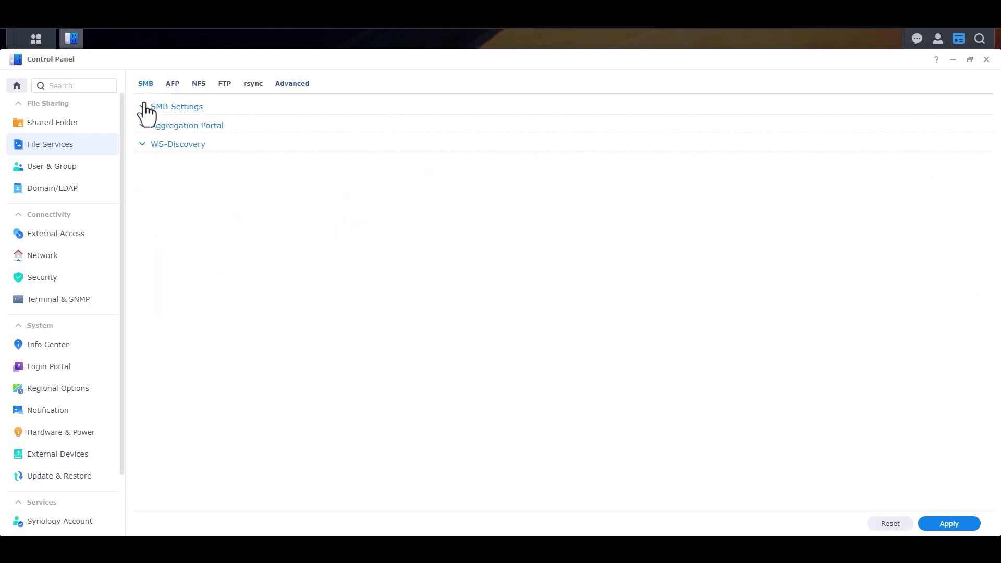
left_click(143, 108)
left_click(194, 89)
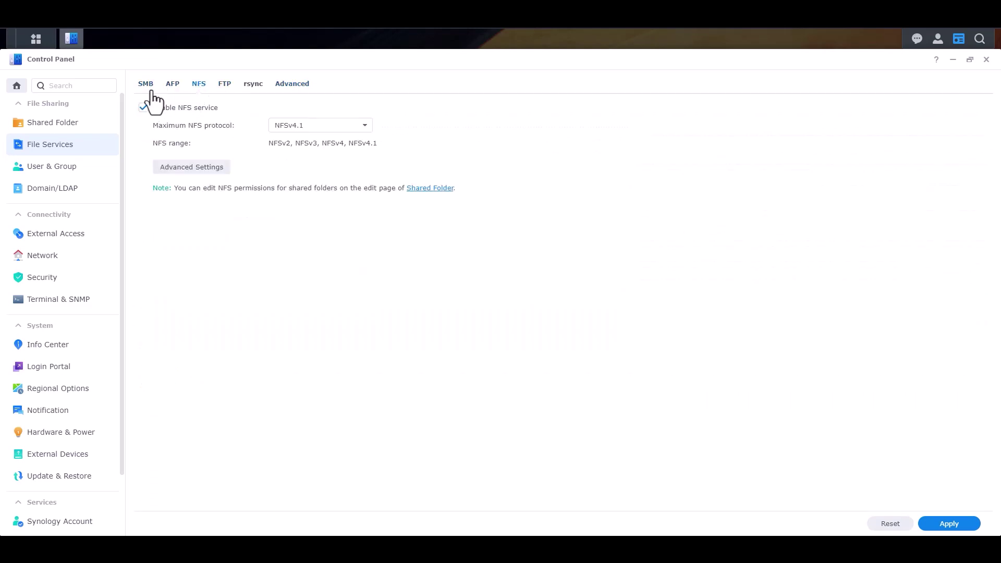
left_click(956, 526)
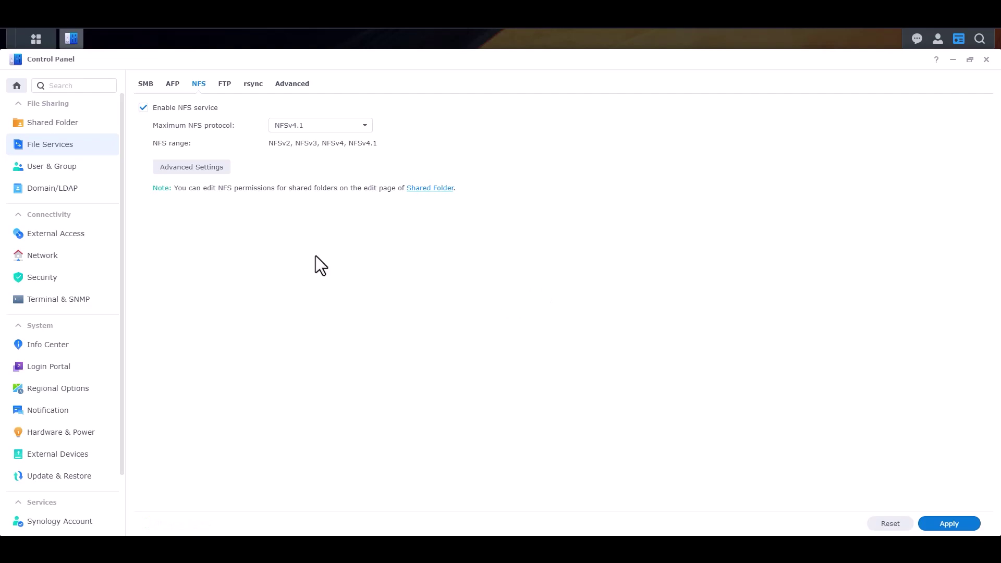
Select the surveillance shared folder, then open the Xeon E5405 CPU details from Info Center.
left_click(57, 124)
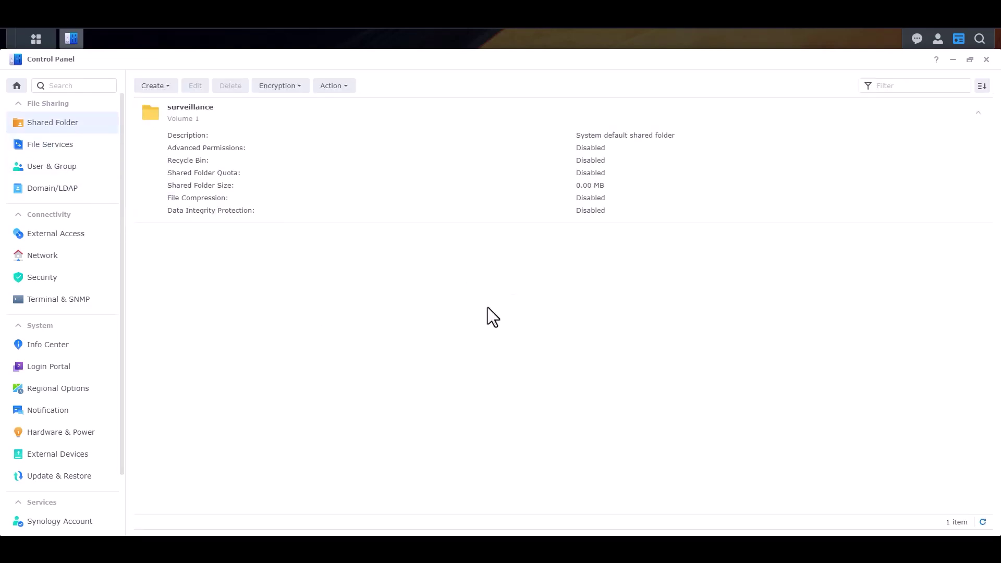
left_click(181, 111)
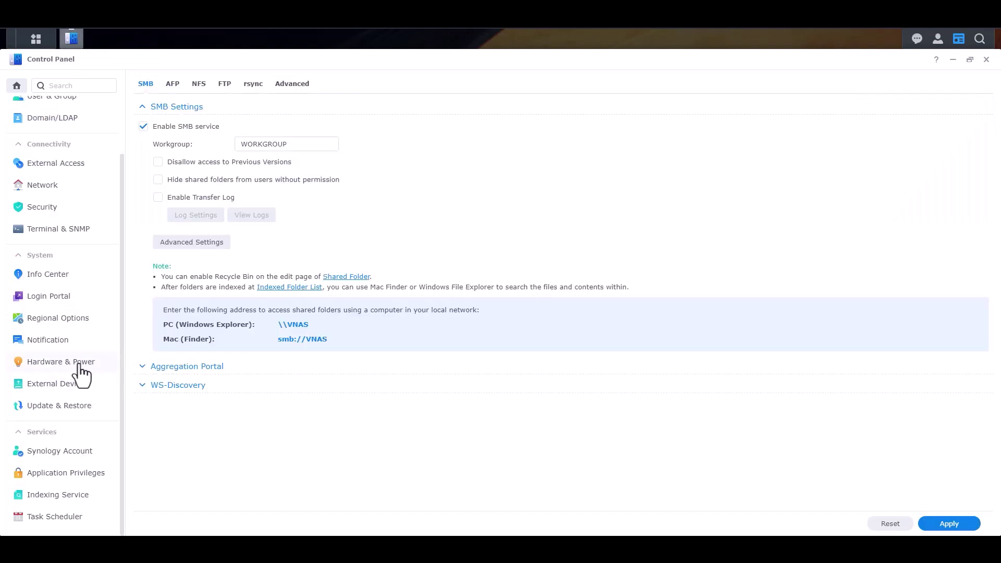
left_click(46, 275)
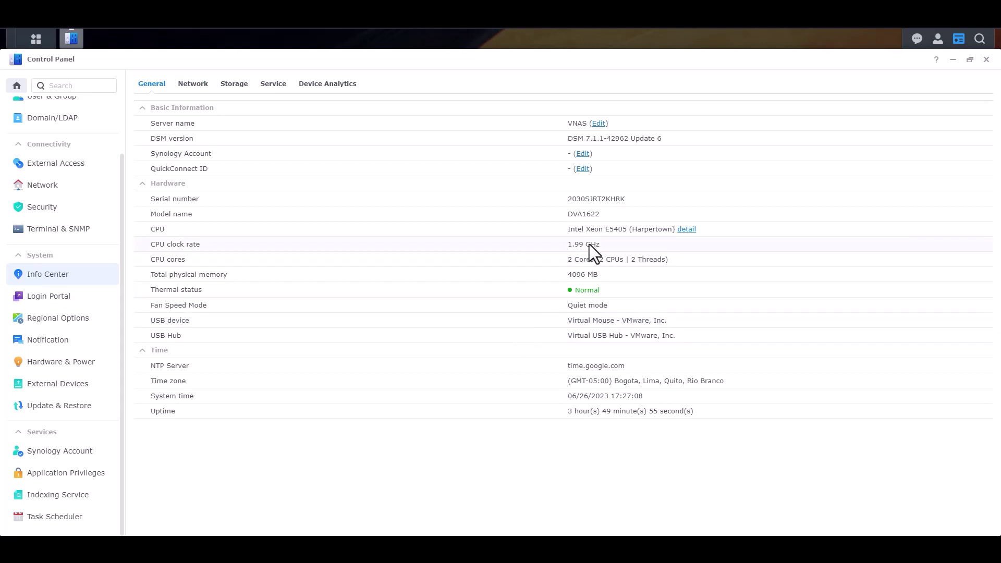
left_click(627, 199)
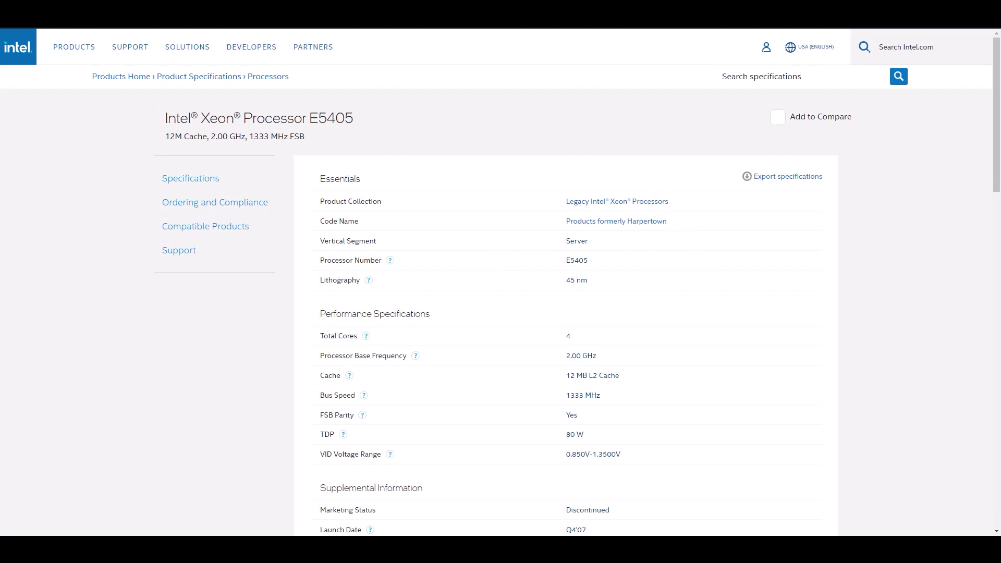
Close the Intel Xeon E5405 page to return to DSM's Control Panel.
key("ctrl+w")
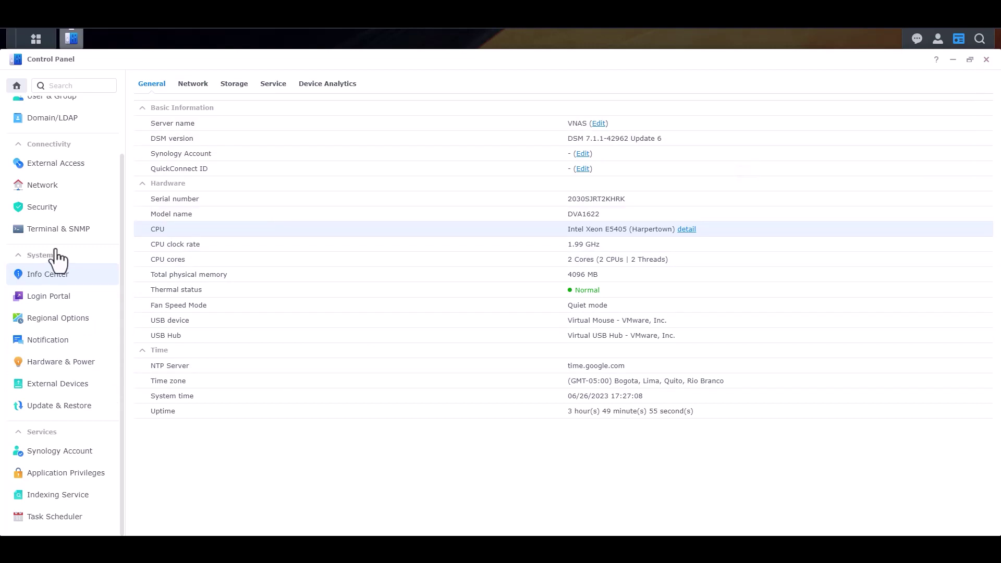
scroll(56, 258, "up", 3)
Close Control Panel, dismiss the C2 Surveillance and Help windows, and open Package Center.
left_click(54, 148)
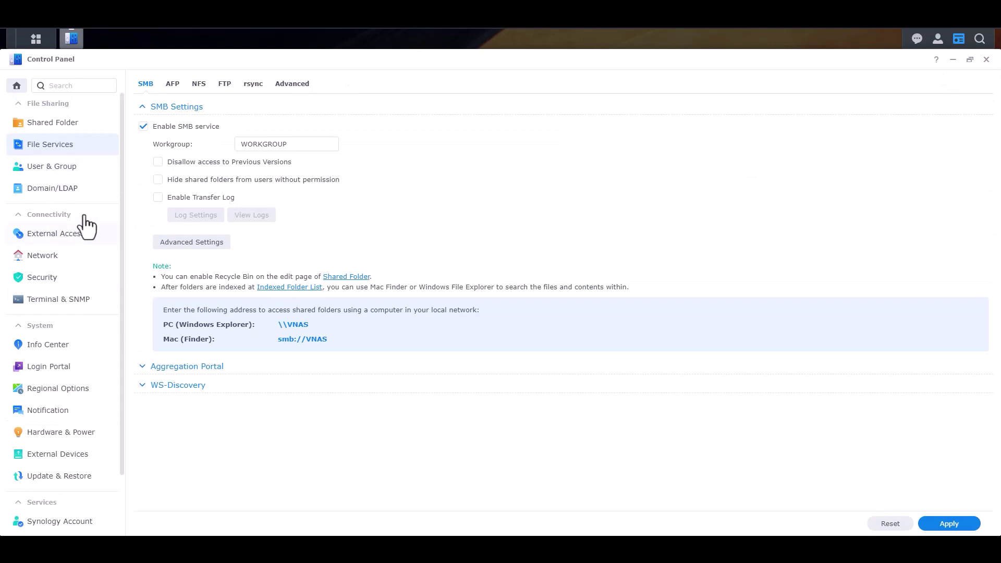
left_click(986, 60)
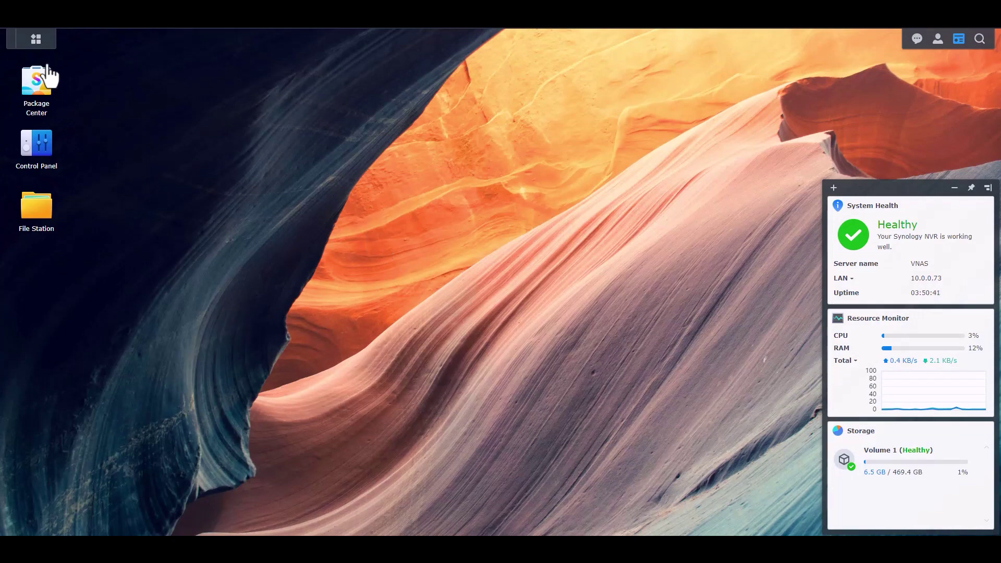
left_click(35, 38)
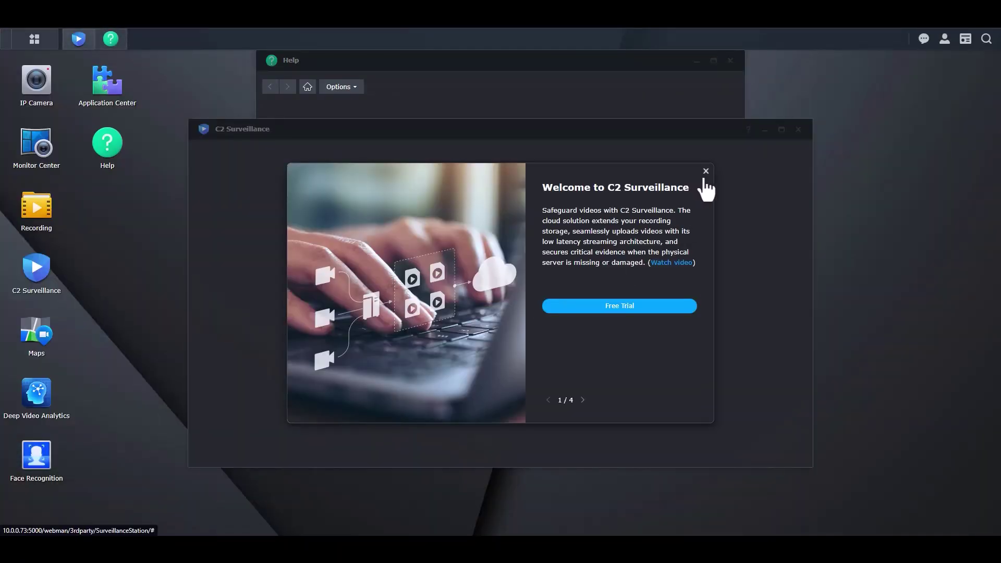
left_click(706, 172)
left_click(730, 61)
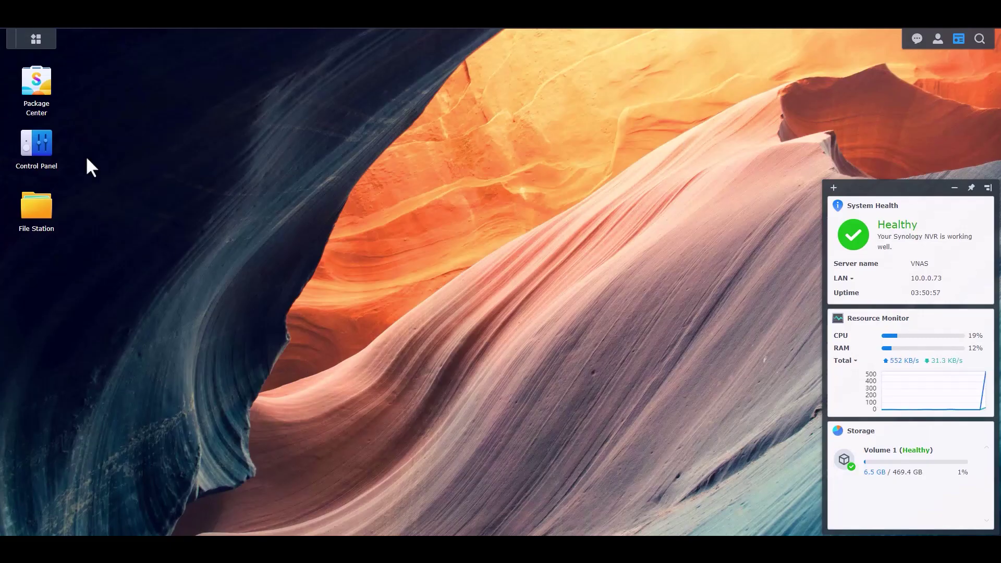
left_click(36, 88)
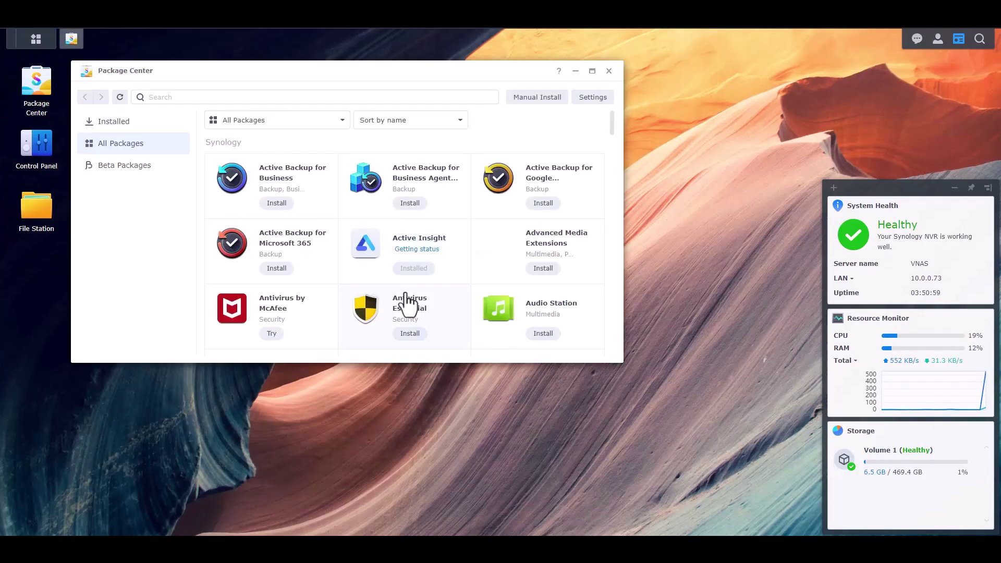
Uninstall Surveillance Station and its data from the Installed packages, then close Package Center.
left_click(115, 123)
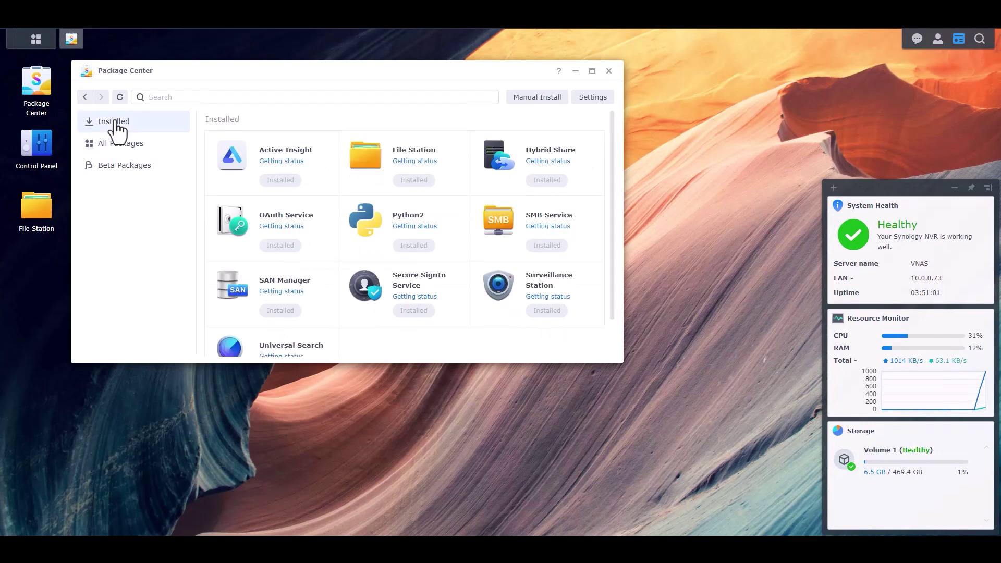
scroll(409, 258, "down", 2)
left_click(558, 240)
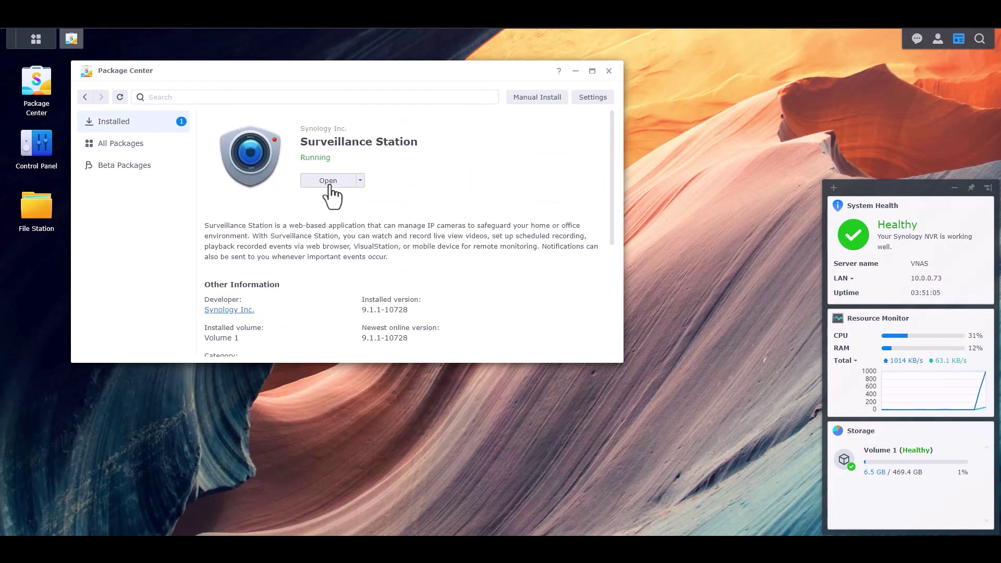
left_click(360, 182)
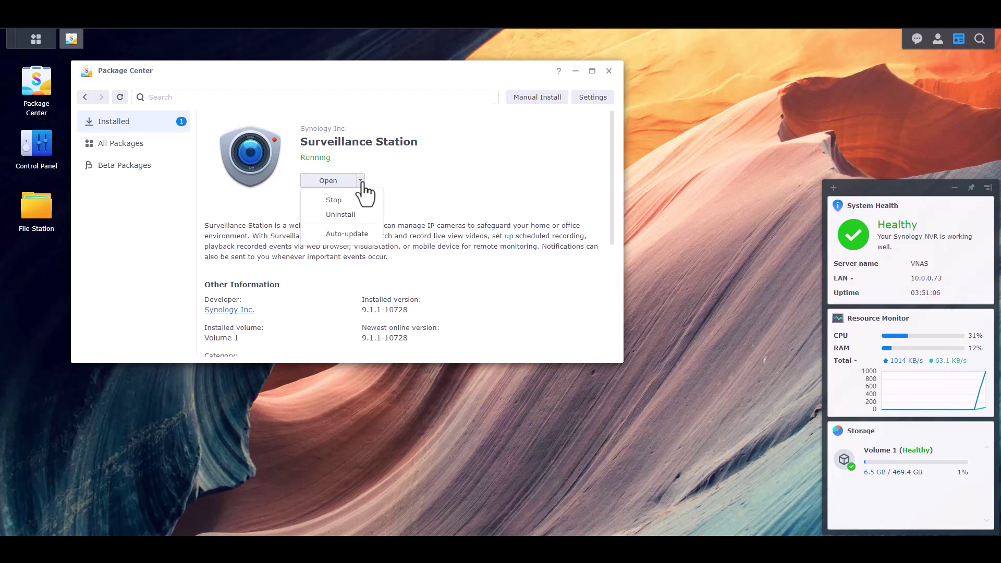
left_click(337, 215)
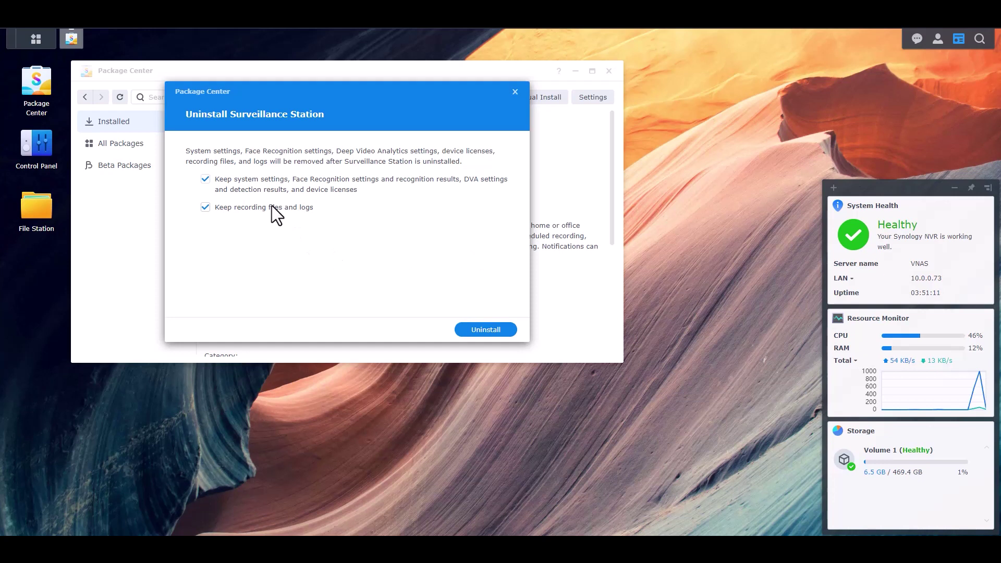
left_click(487, 331)
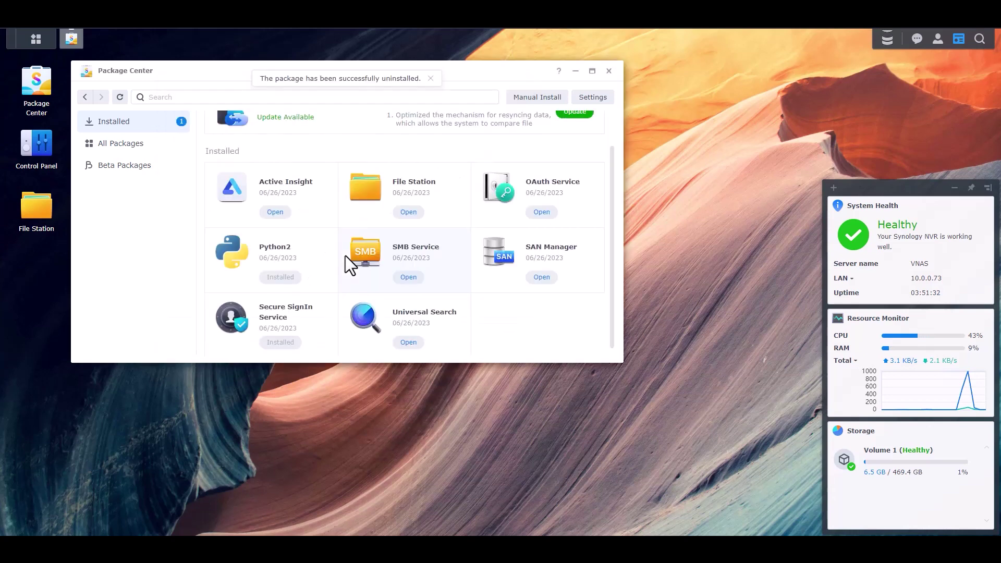
scroll(373, 233, "up", 1)
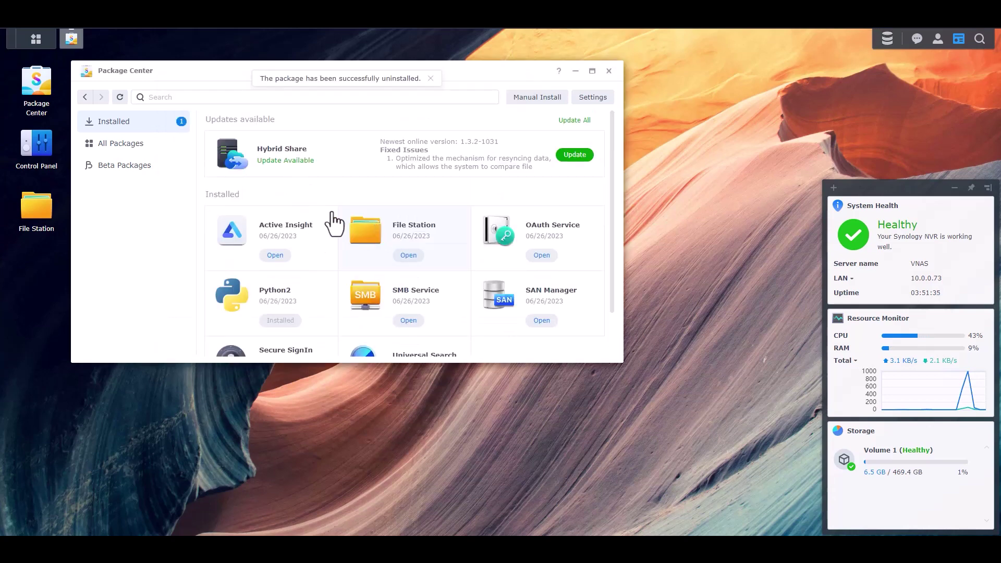
left_click(608, 71)
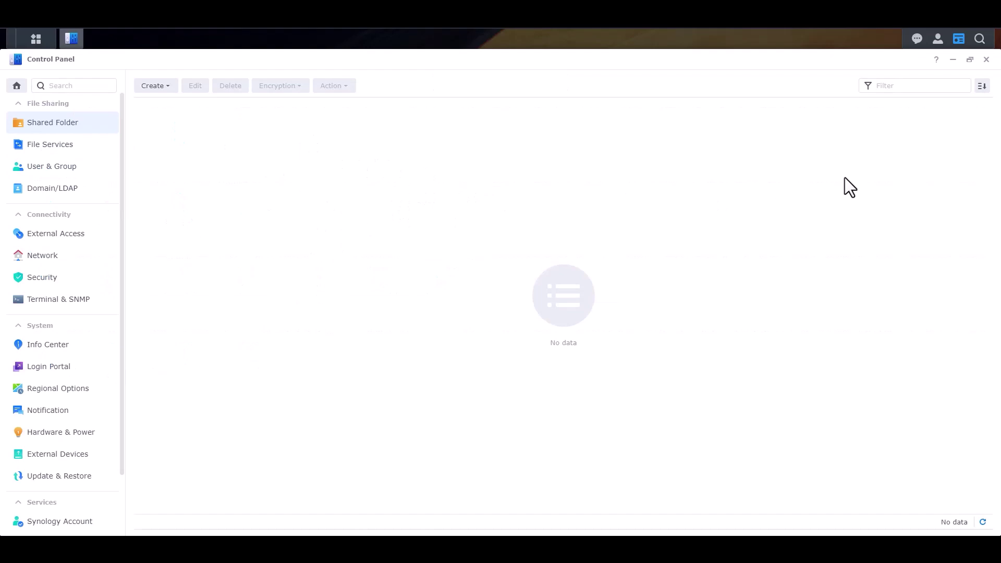
Close Control Panel and run Update All in Package Center to update Hybrid Share.
left_click(985, 64)
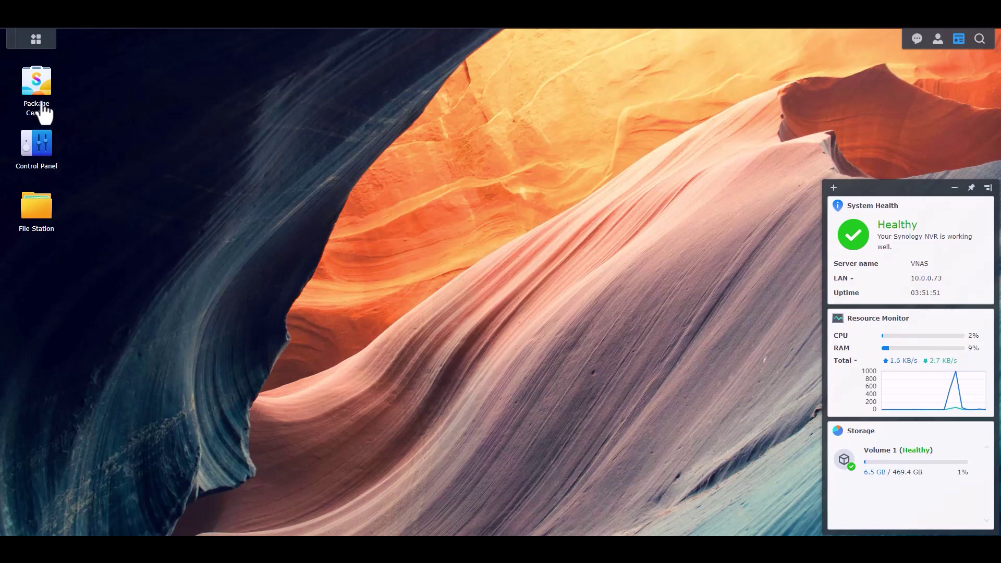
left_click(37, 86)
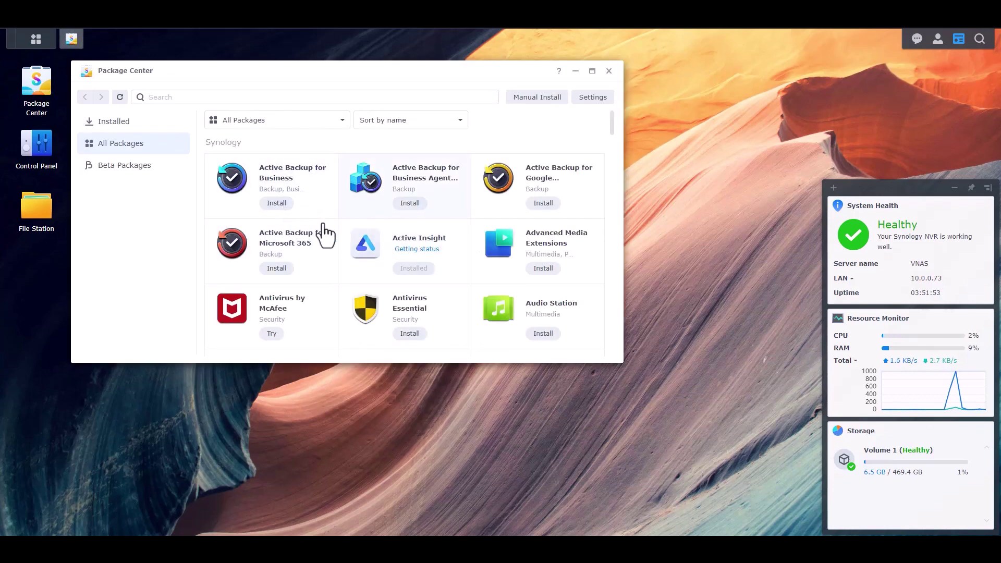
left_click(118, 122)
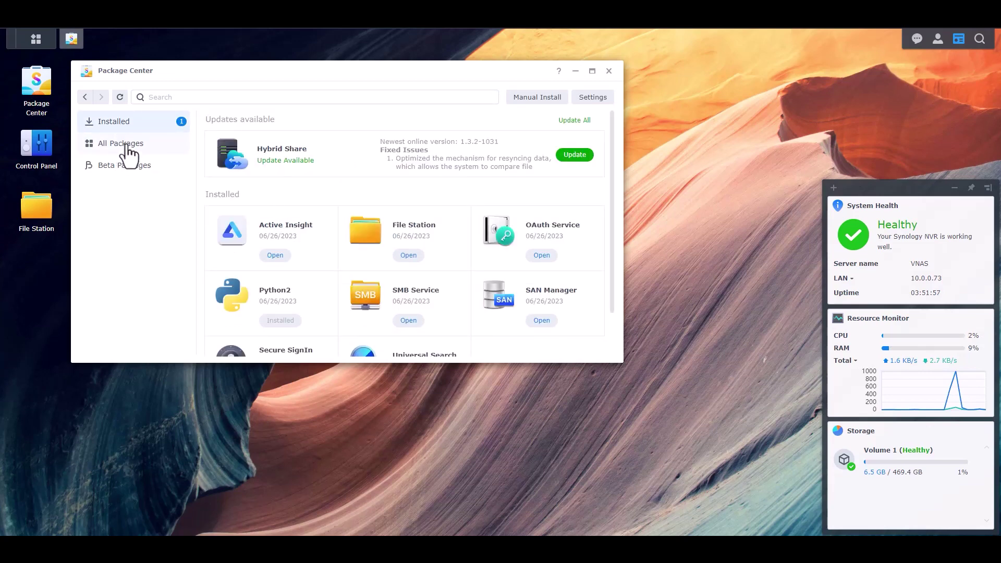
left_click(577, 120)
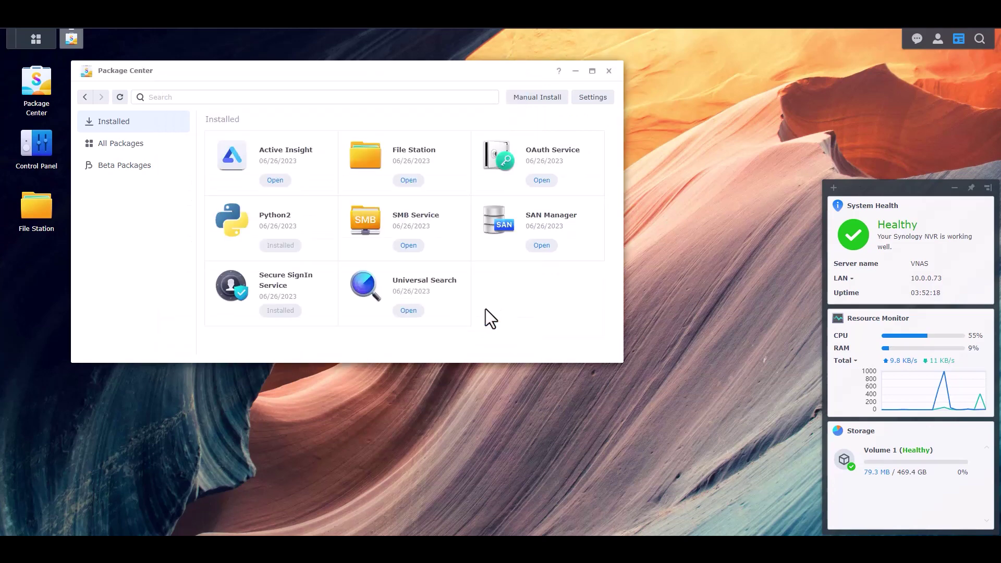
Install the Docker package from All Packages, confirm its settings, and close Package Center.
left_click(119, 146)
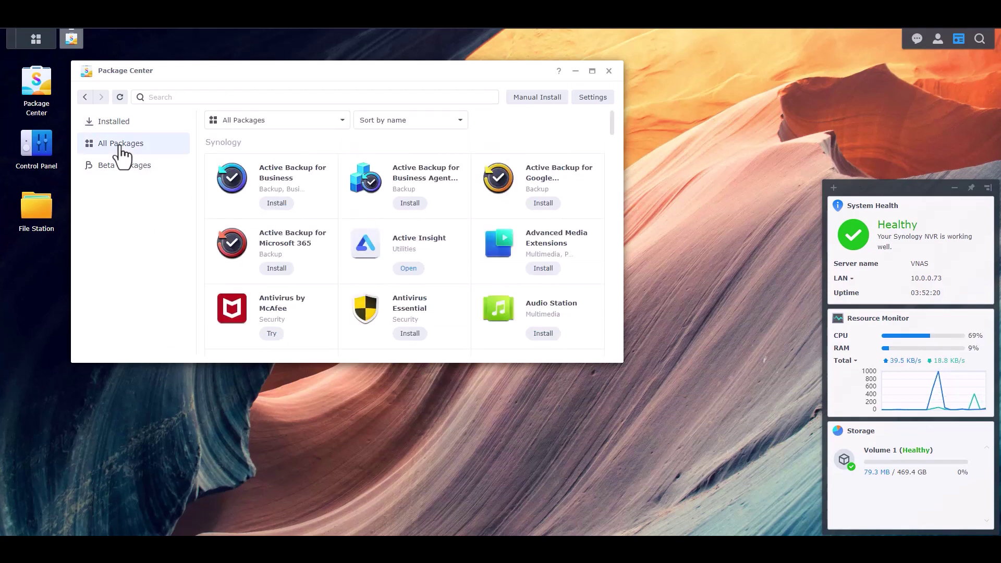
scroll(386, 250, "down", 3)
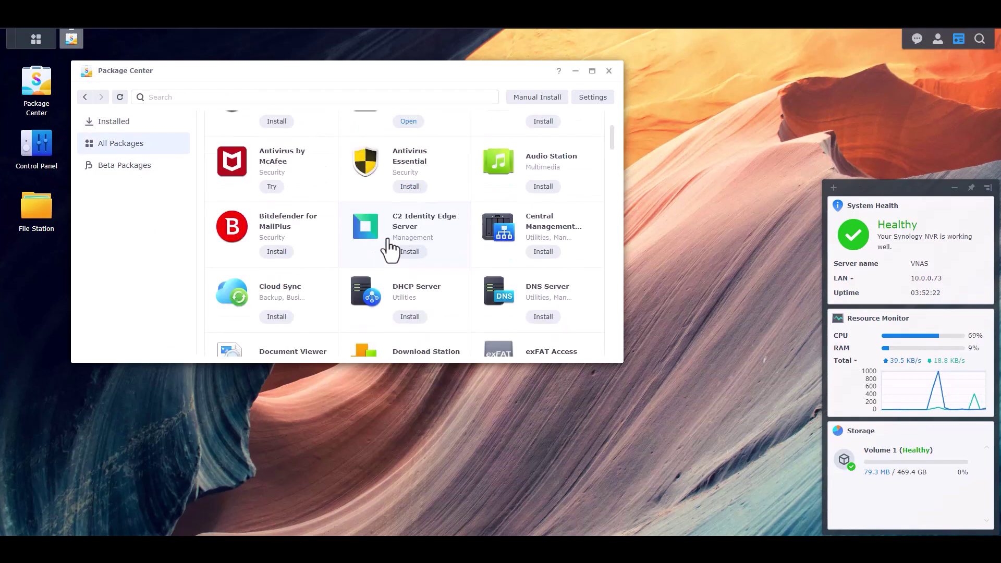
scroll(390, 250, "down", 6)
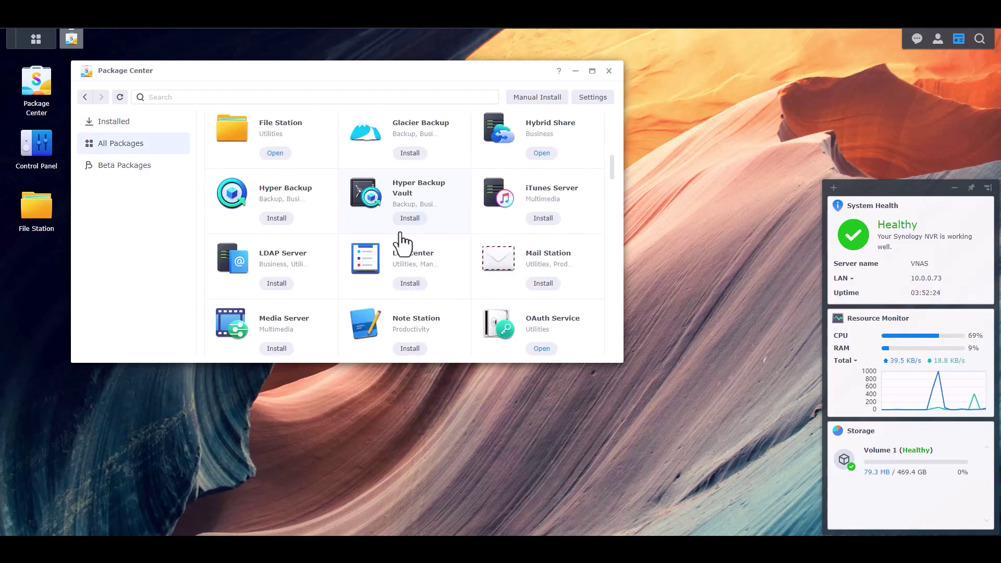
scroll(403, 243, "down", 10)
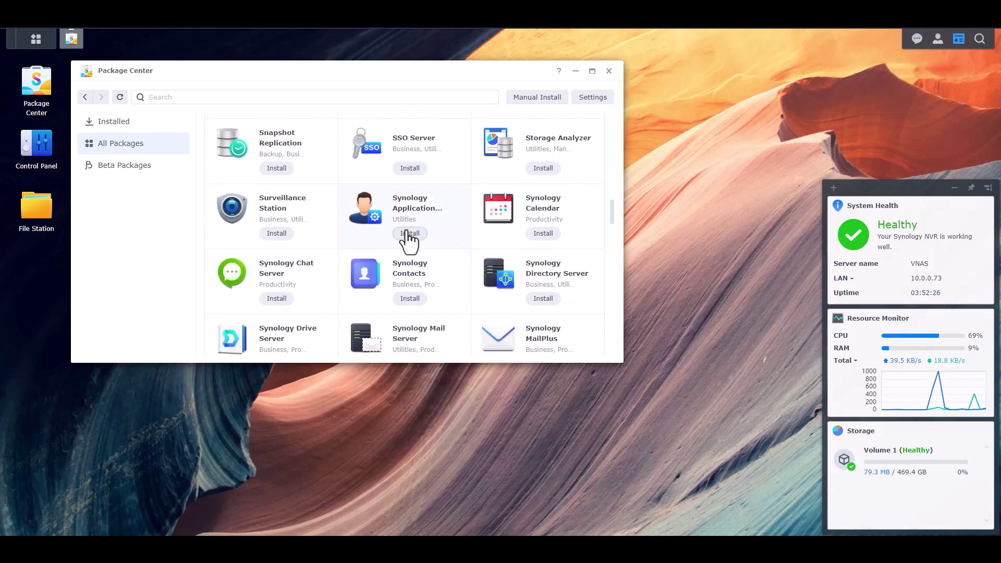
scroll(409, 238, "down", 11)
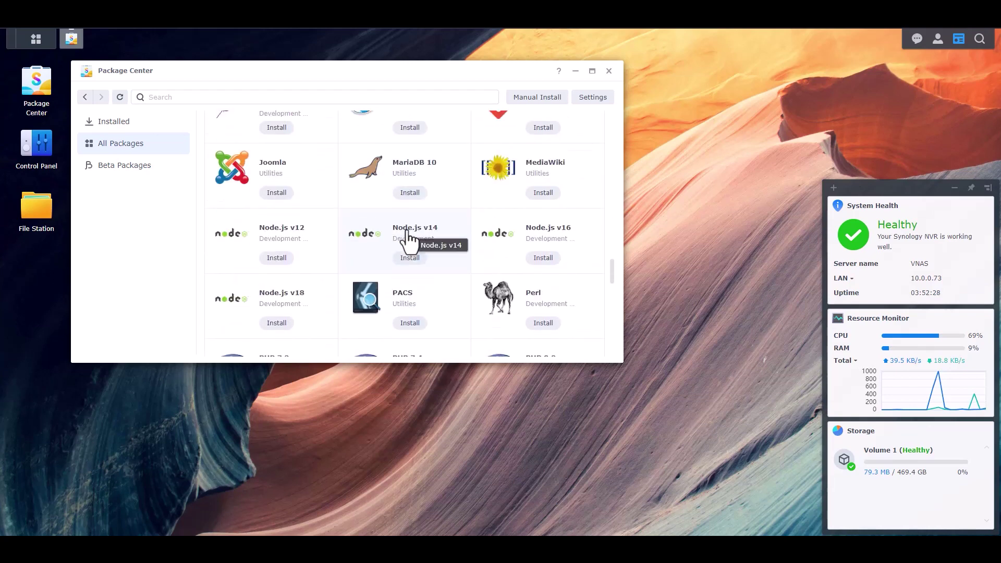
scroll(409, 240, "up", 1)
scroll(409, 240, "down", 2)
scroll(410, 240, "up", 2)
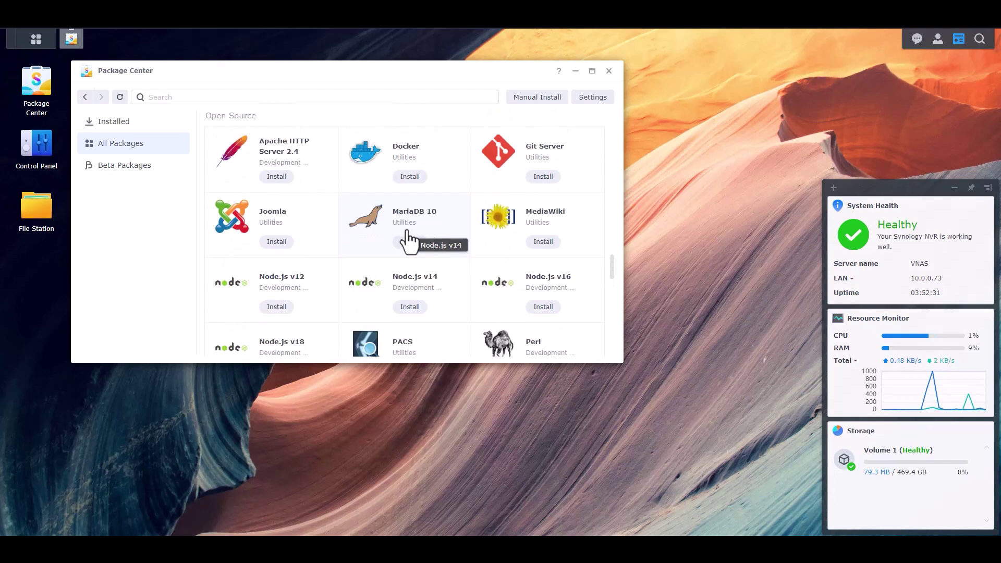
left_click(364, 156)
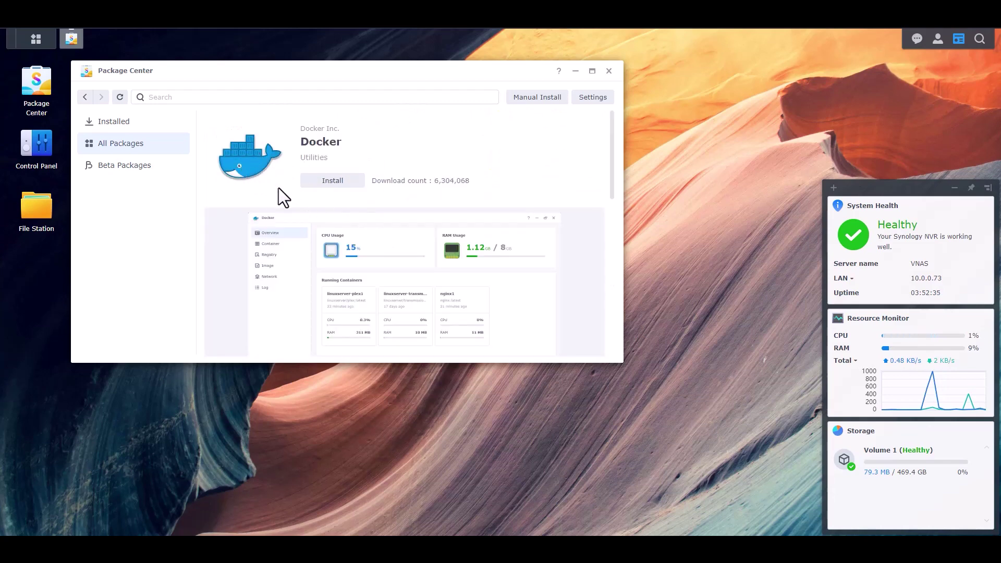
left_click(336, 187)
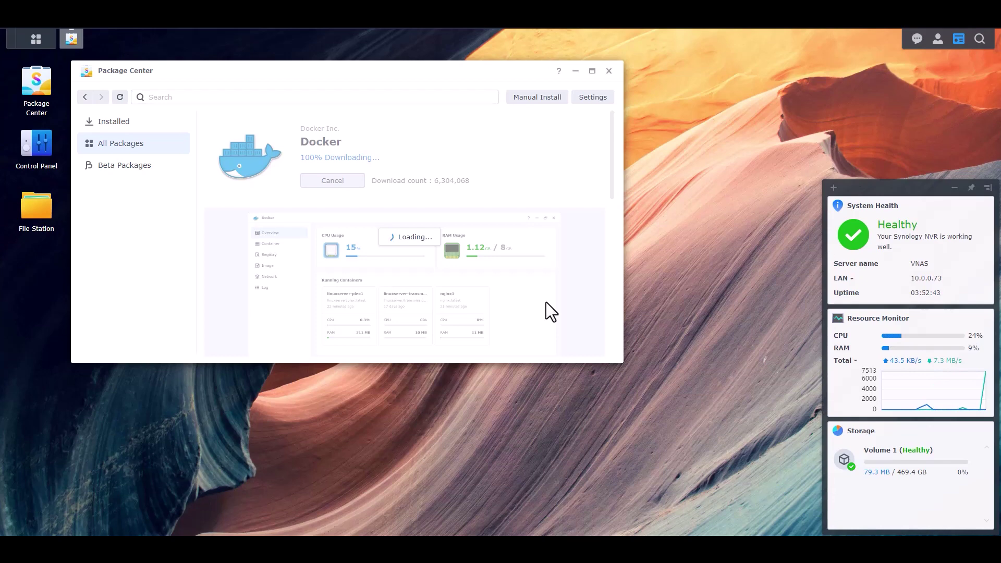
left_click(485, 330)
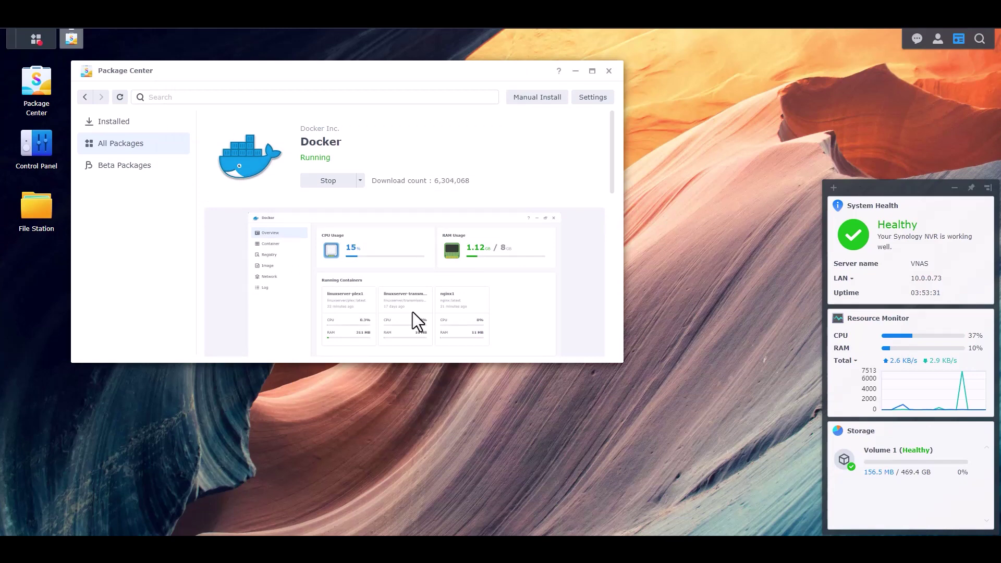
left_click(609, 71)
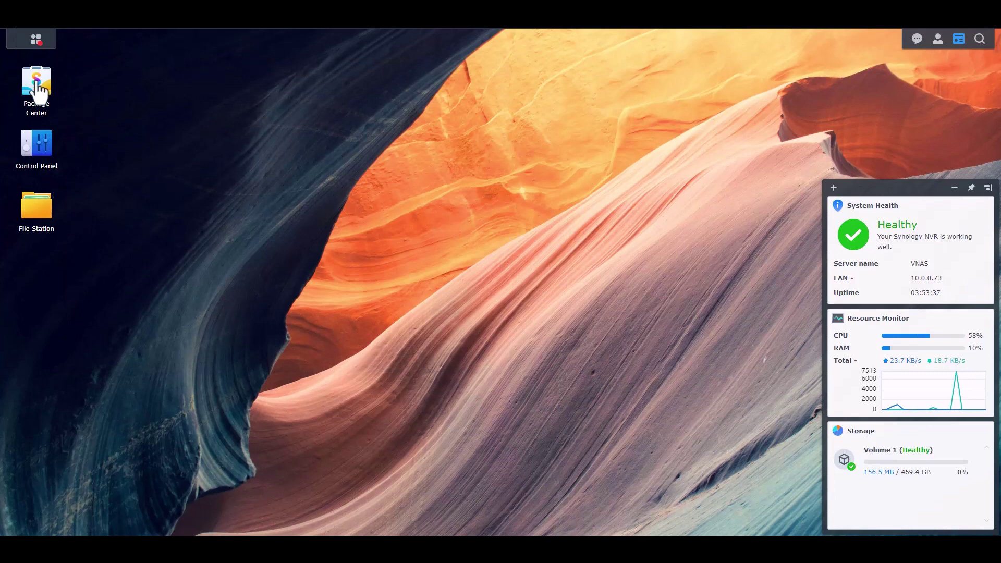
Add a Docker desktop shortcut from the Main Menu, then open File Station.
left_click(35, 39)
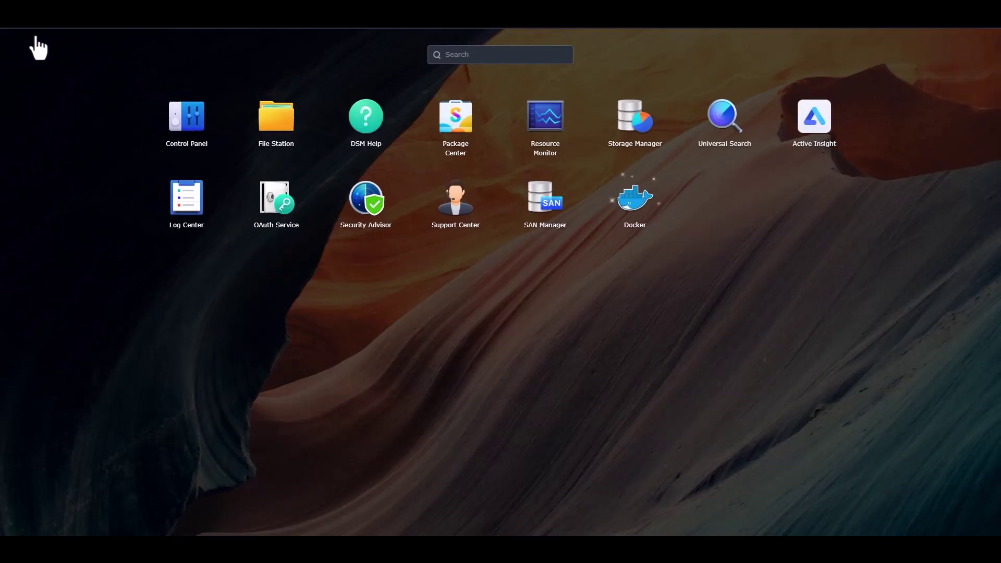
right_click(633, 197)
left_click(678, 201)
left_click(81, 91)
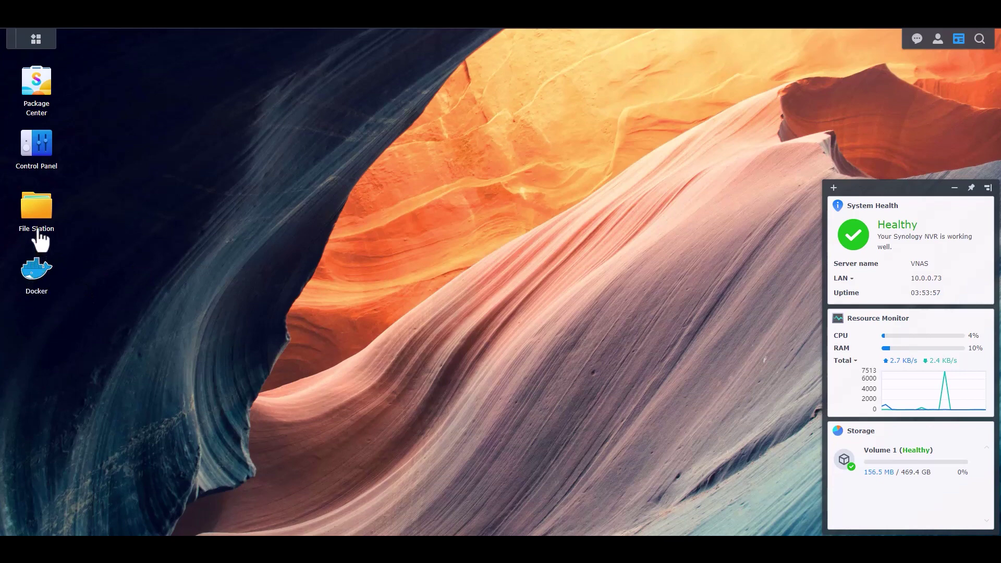
left_click(37, 210)
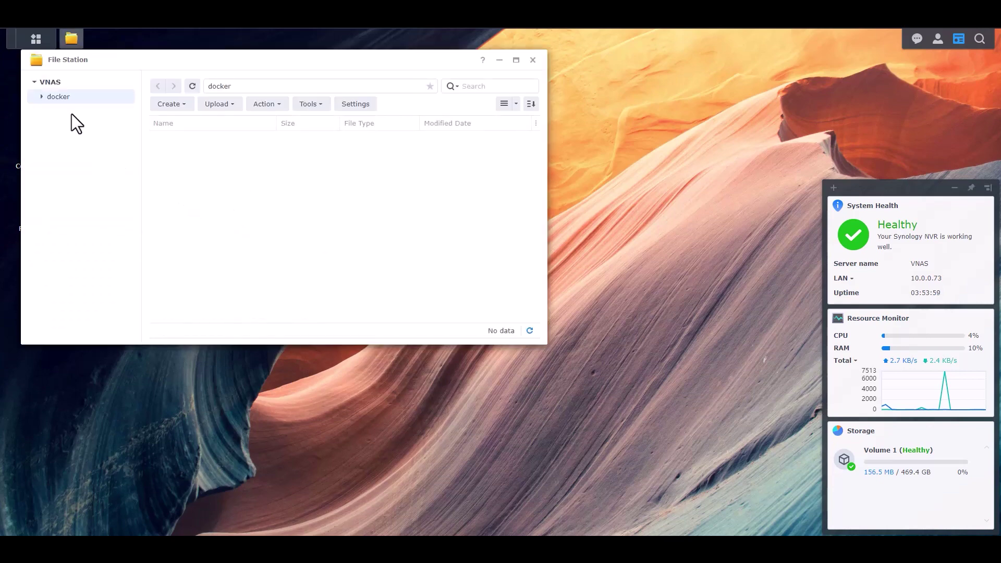
Create a Configs folder inside the docker shared folder, then close File Station.
left_click(41, 97)
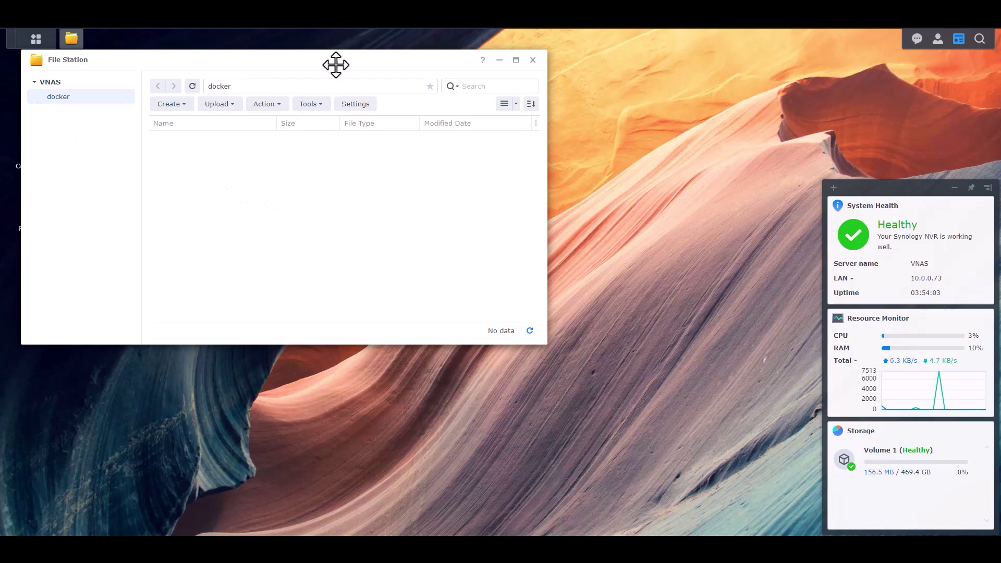
left_click_drag(338, 61, 505, 68)
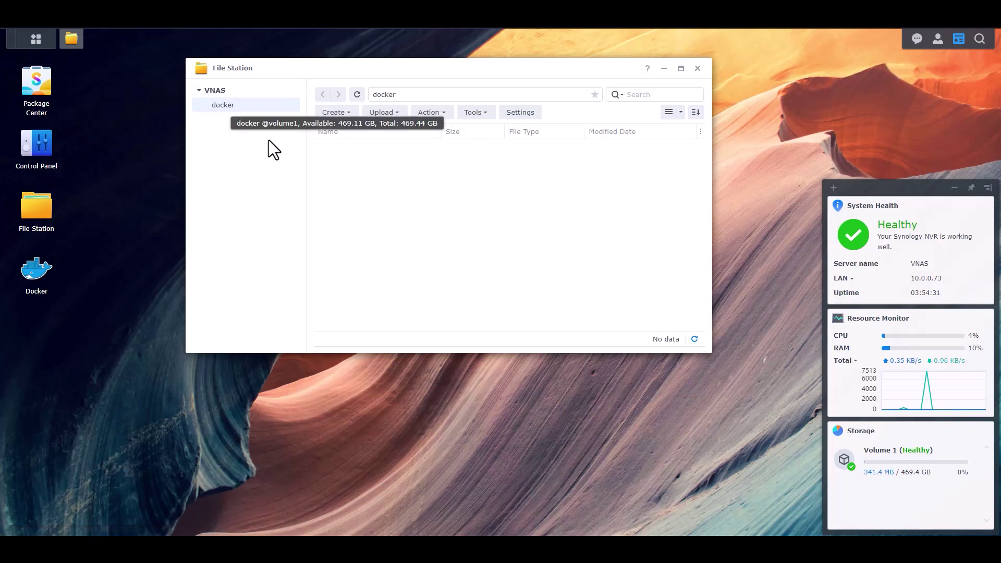
left_click(337, 113)
left_click(359, 137)
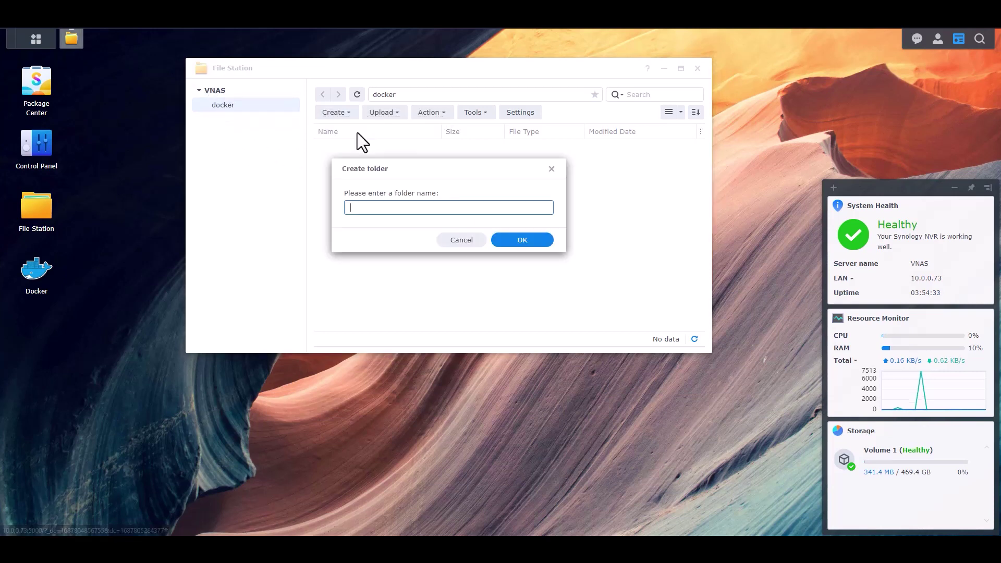
type("jellyfin")
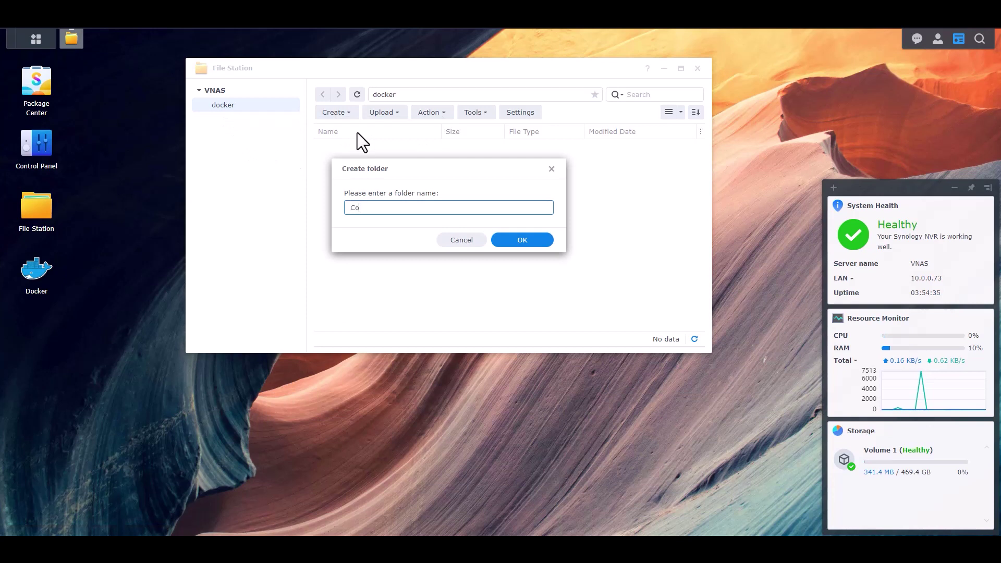
left_click(522, 239)
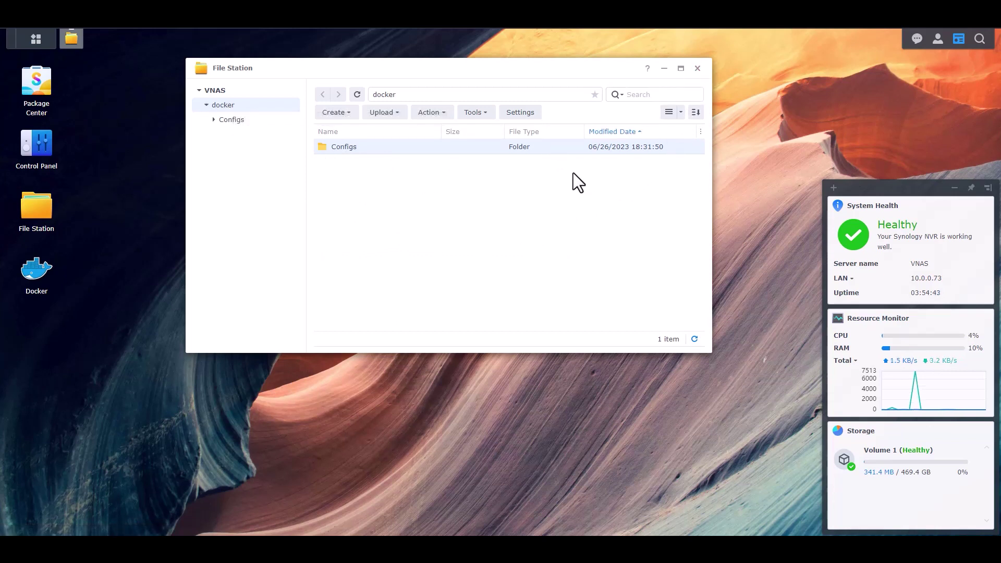
left_click(697, 68)
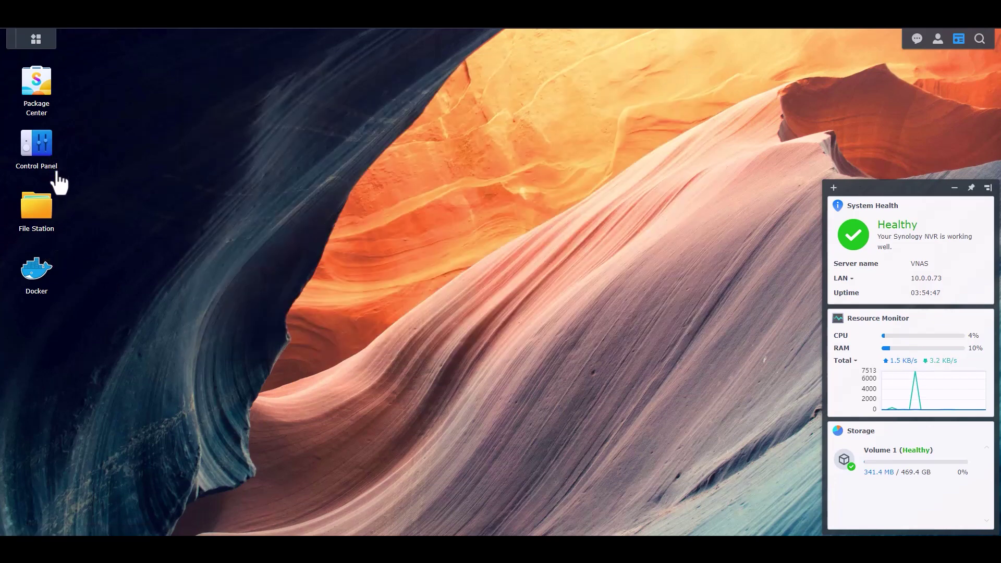
left_click(47, 153)
Start a new shared folder named Downloads, described as 'Downloads from all the media applications'.
left_click(46, 134)
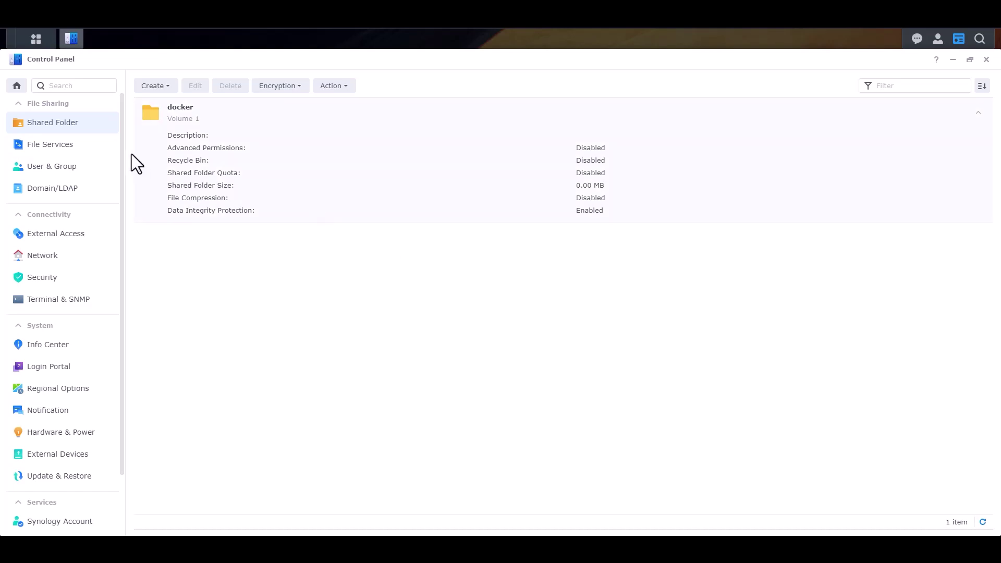
left_click(147, 87)
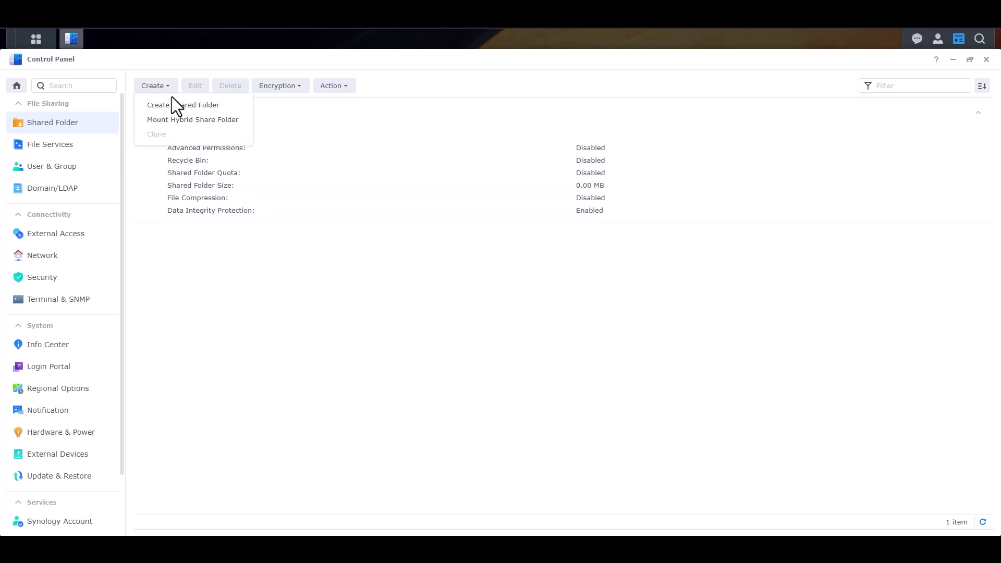
left_click(206, 107)
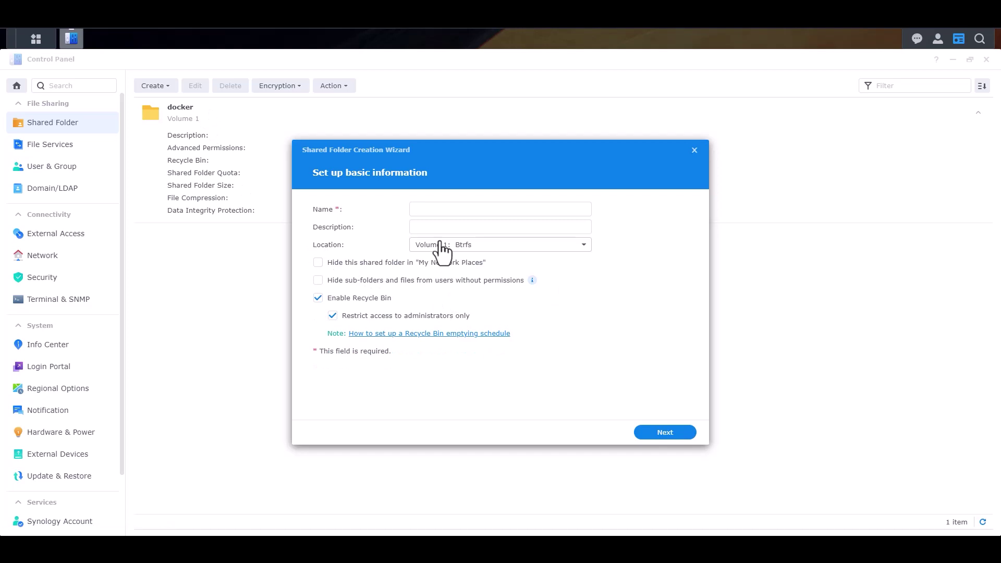
left_click(451, 209)
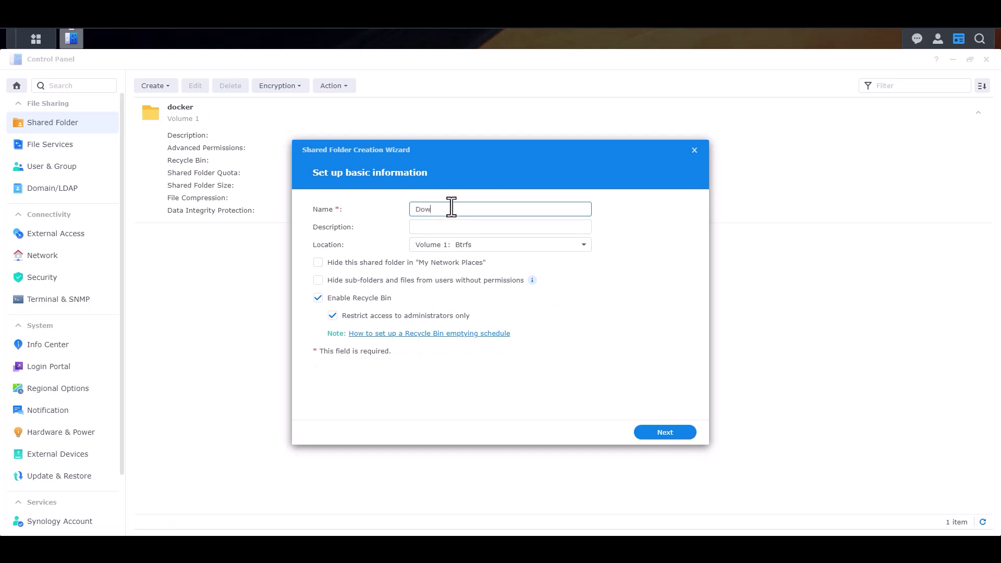
type("nloads")
left_click(471, 229)
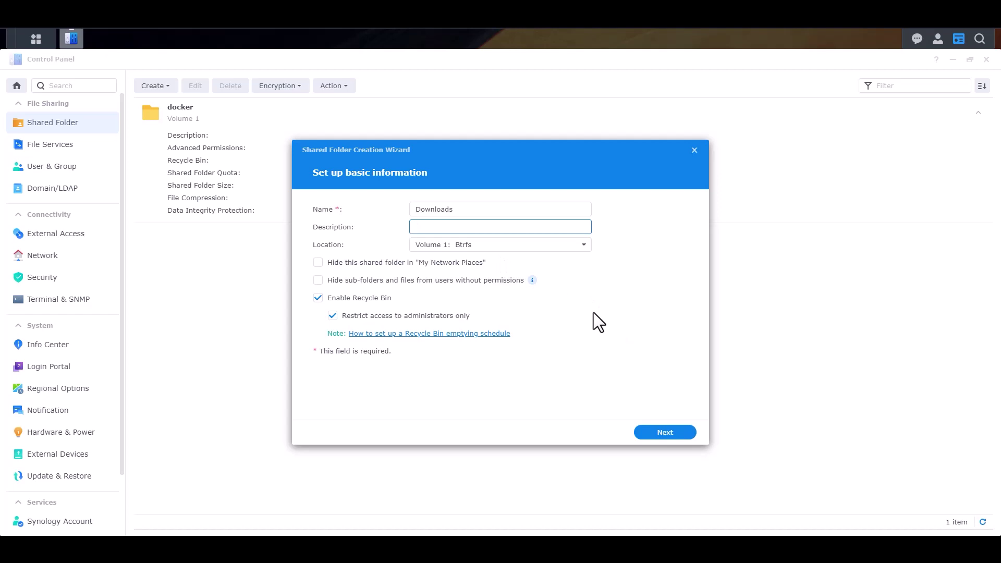
type("Downloads from all the Media applications")
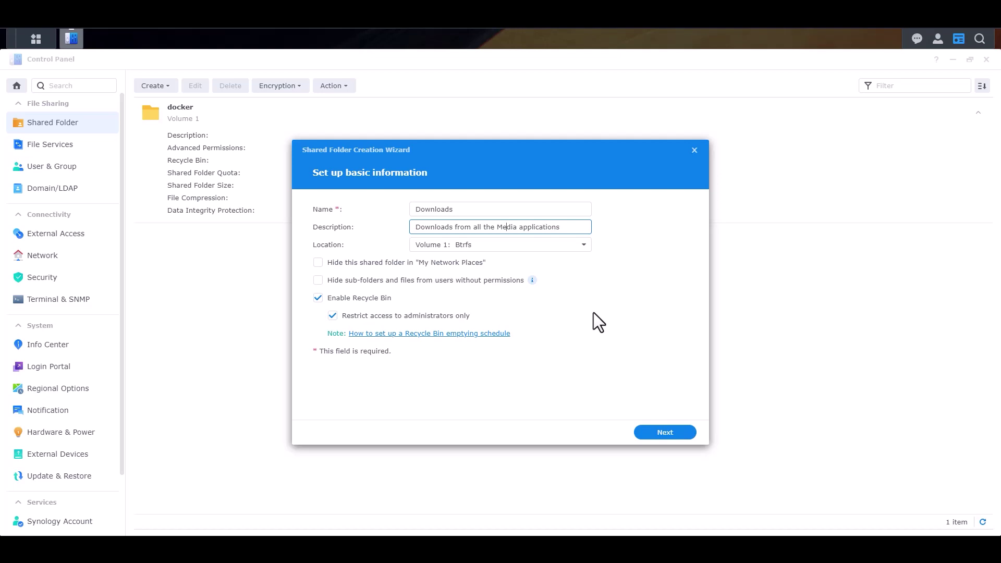
key("Left")
key("BackSpace")
type("m")
Keep it on Volume 1 with recycle bin off, unencrypted, and create it.
left_click(558, 245)
left_click(483, 267)
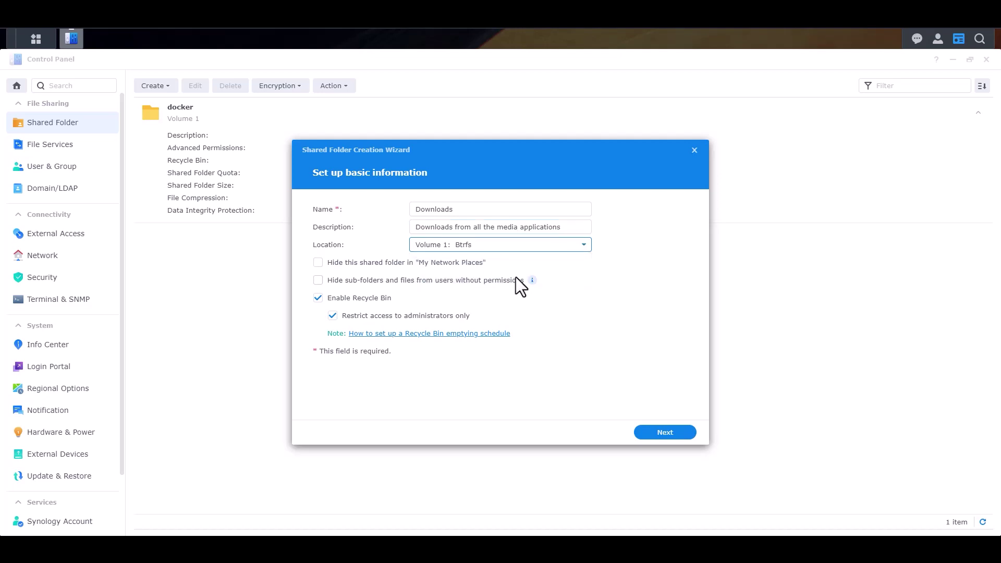
left_click(318, 298)
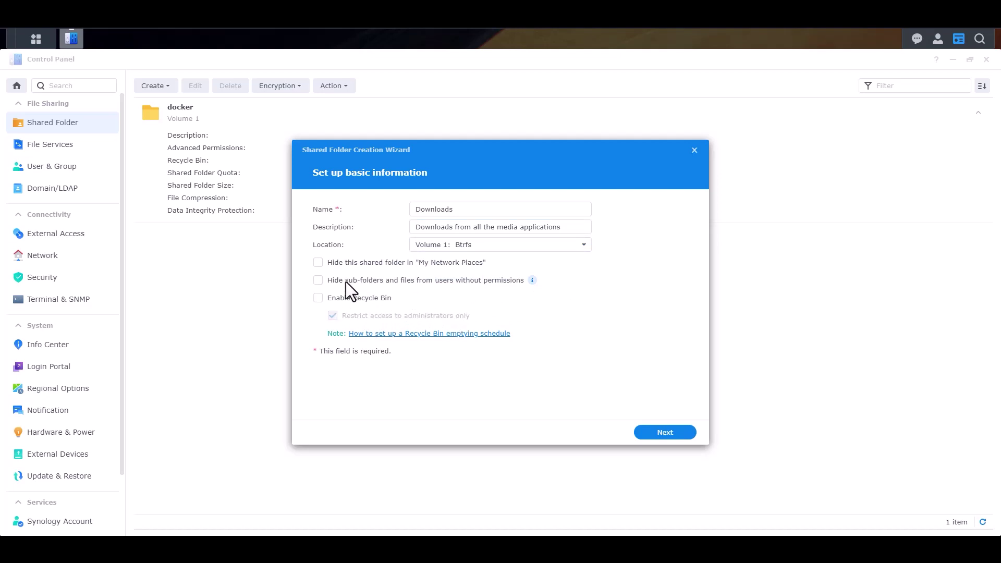
left_click(670, 440)
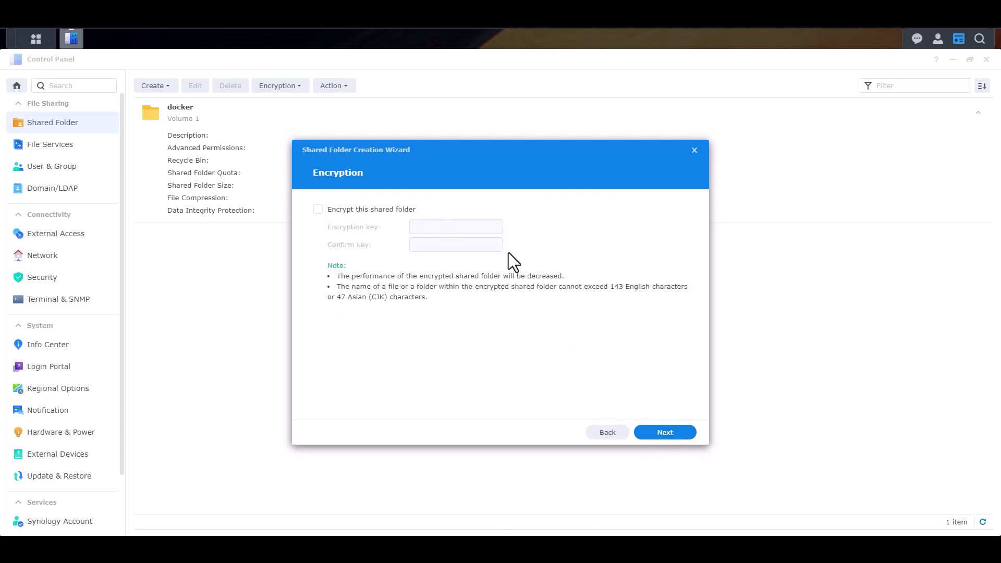
left_click(672, 436)
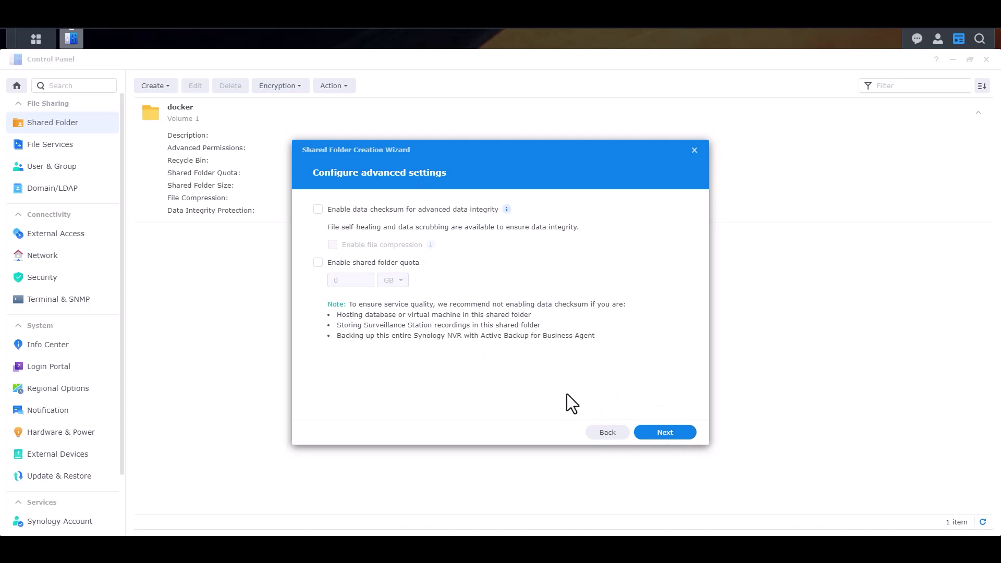
left_click(671, 435)
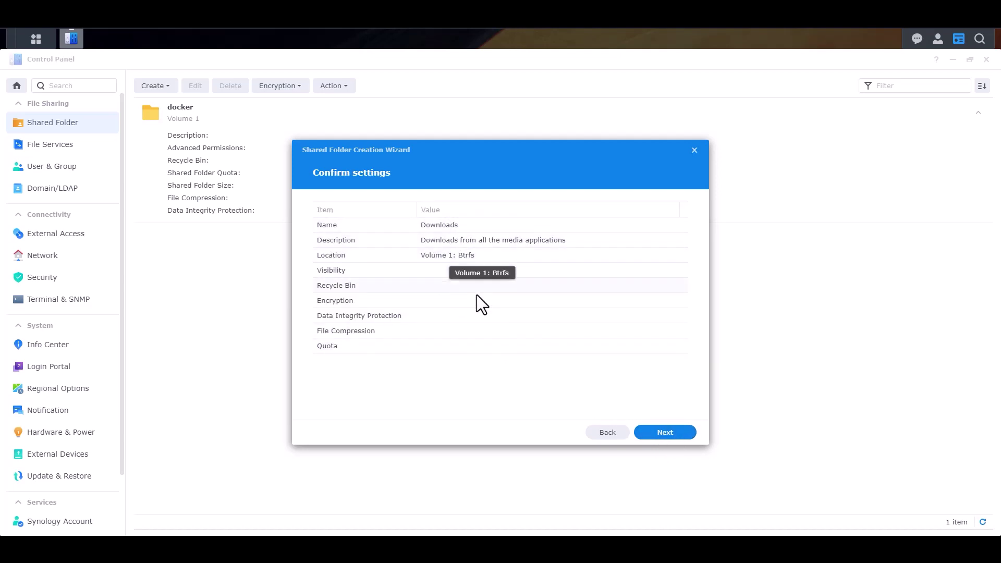
left_click(669, 438)
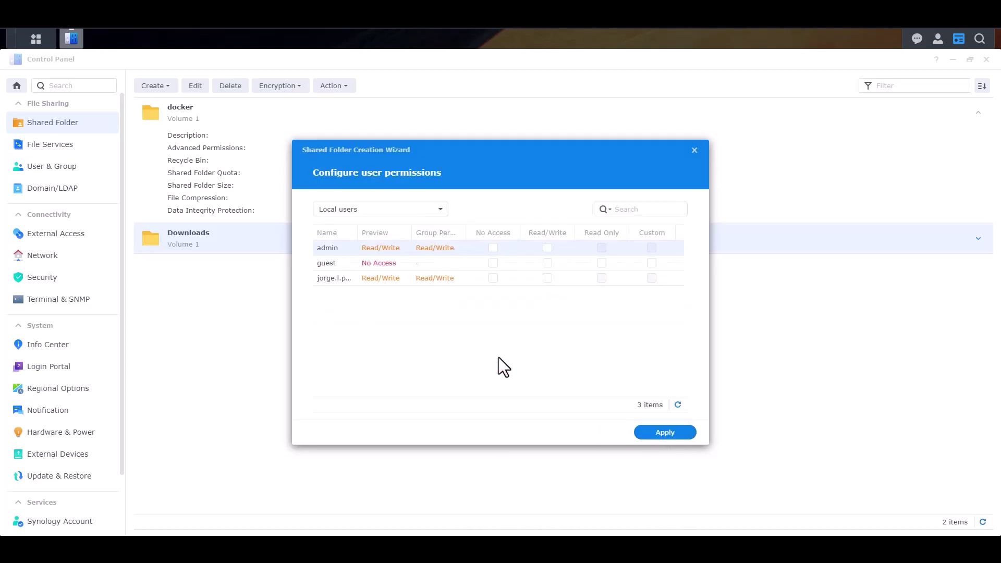
Give Downloads guest Read Only, admin and the personal user Read/Write, then apply.
left_click_drag(516, 149, 581, 162)
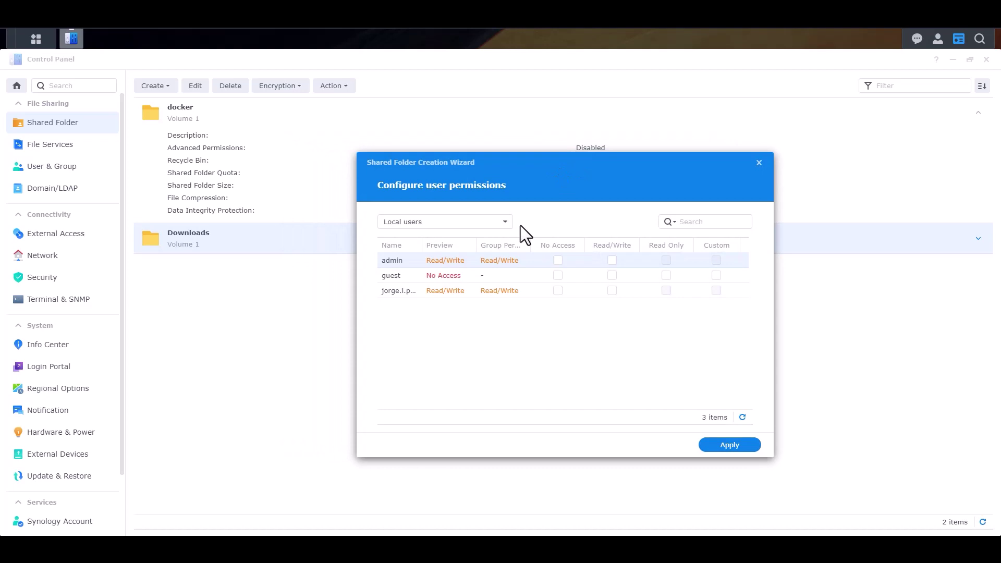
left_click_drag(423, 245, 409, 245)
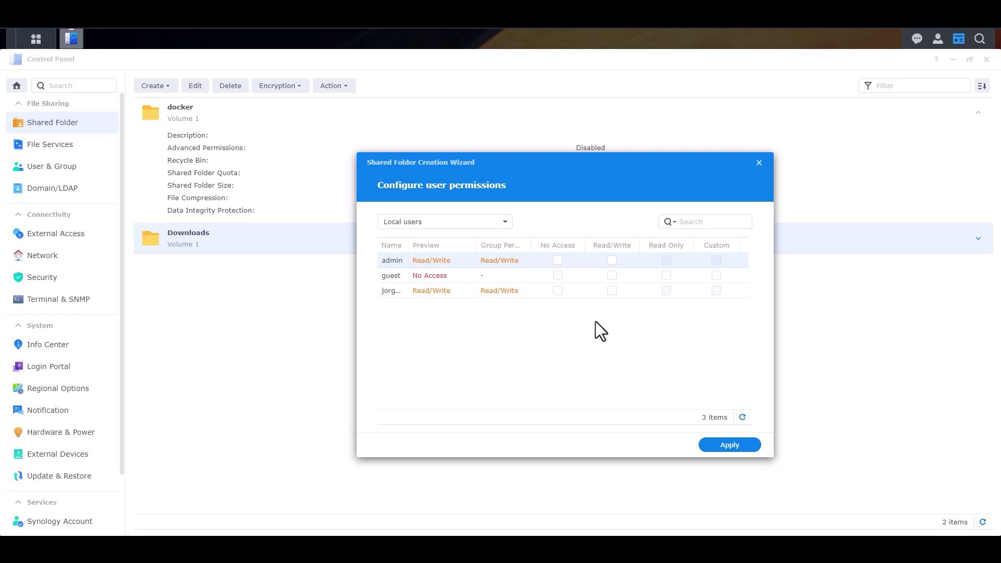
left_click_drag(410, 246, 427, 245)
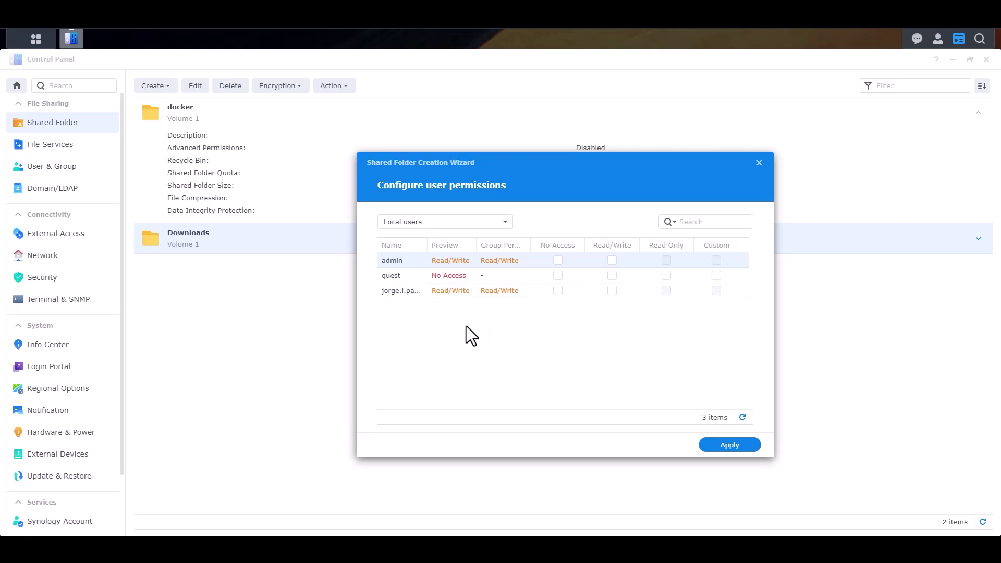
left_click(392, 275)
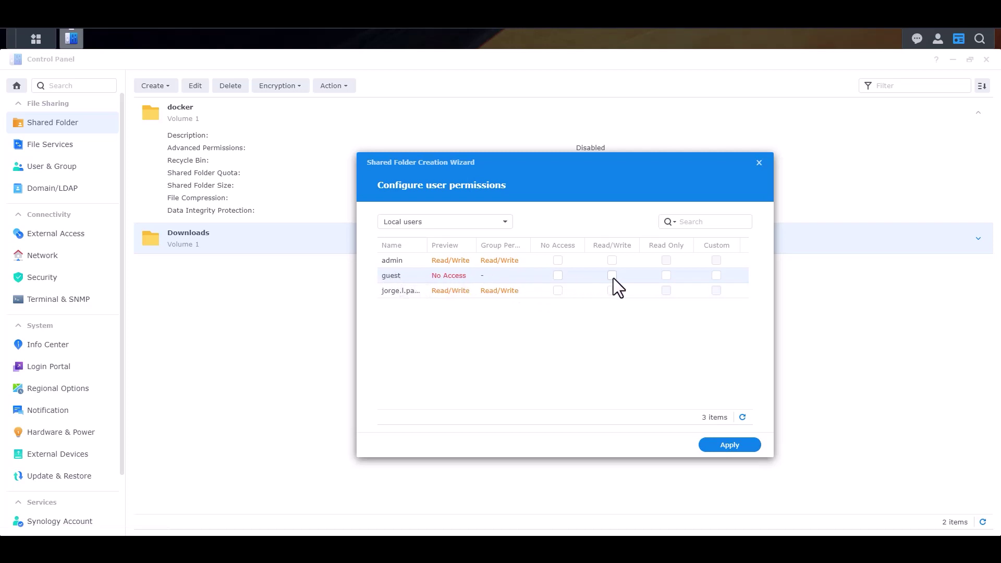
left_click(666, 275)
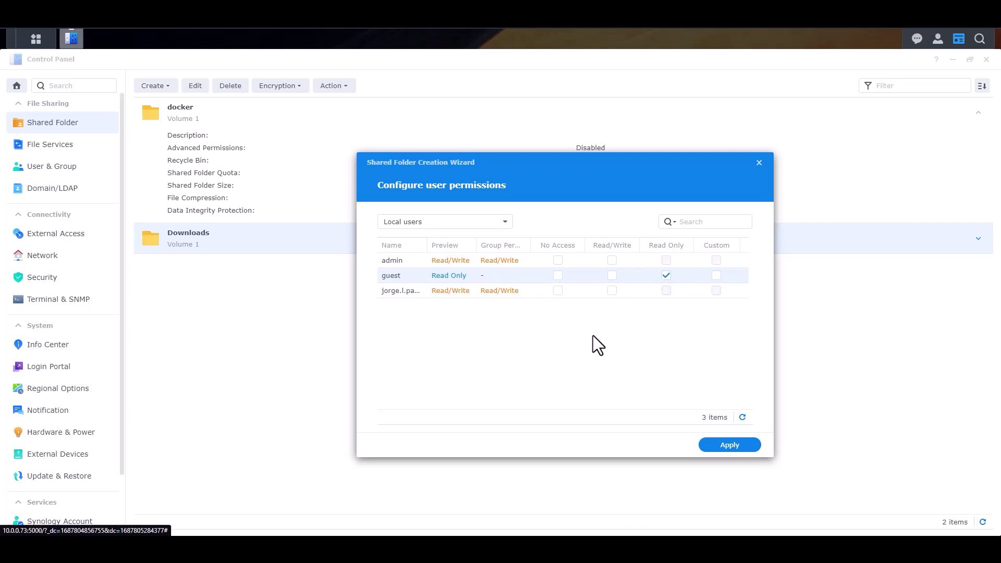
left_click(612, 291)
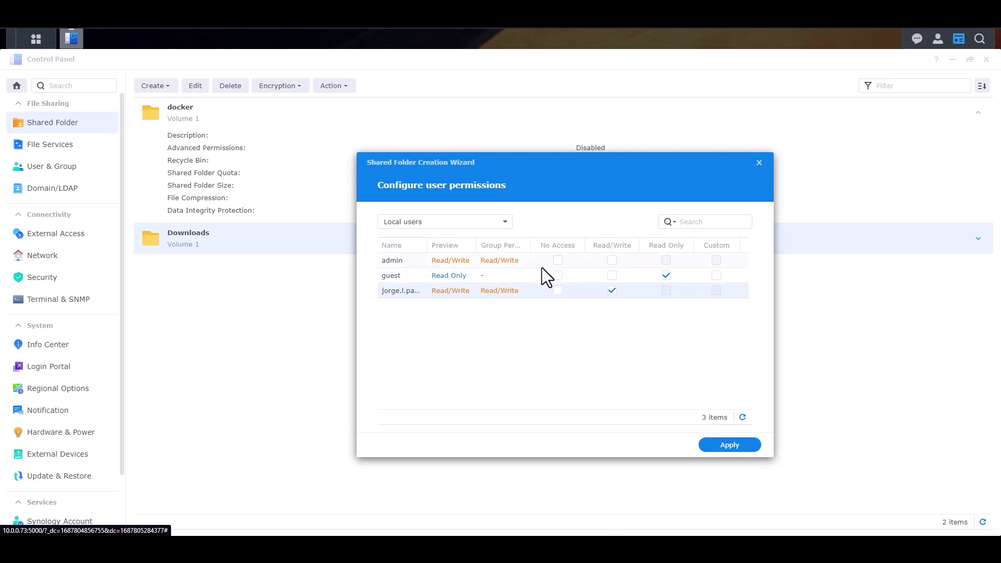
left_click(557, 260)
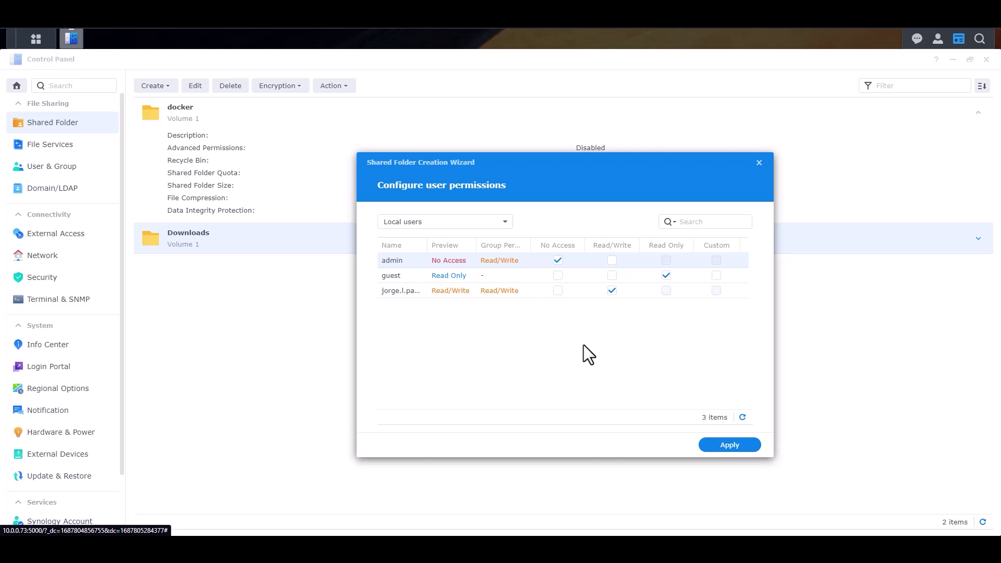
left_click(612, 260)
left_click(729, 446)
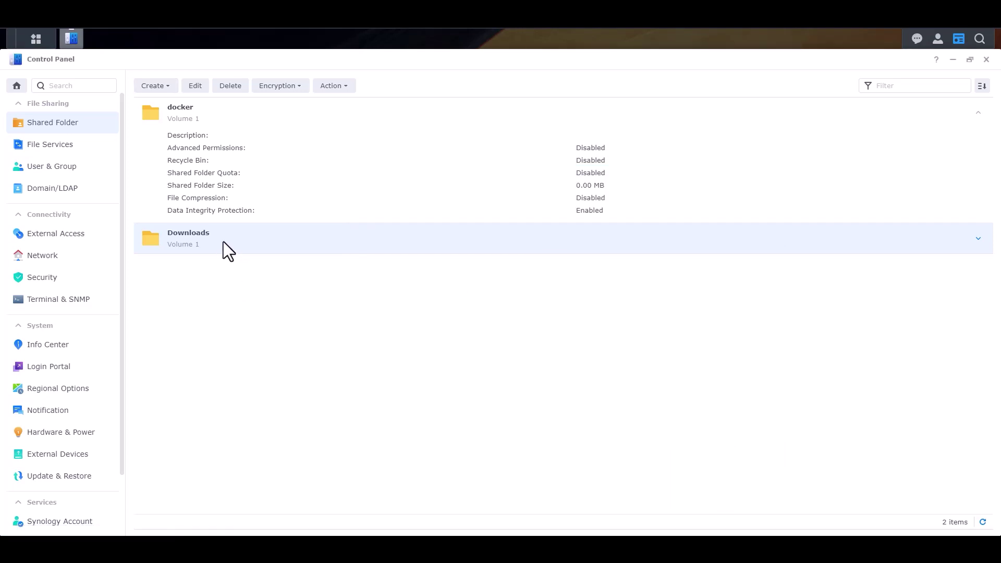
Start a new shared folder named Media, described as 'Media files after processing'.
left_click(977, 240)
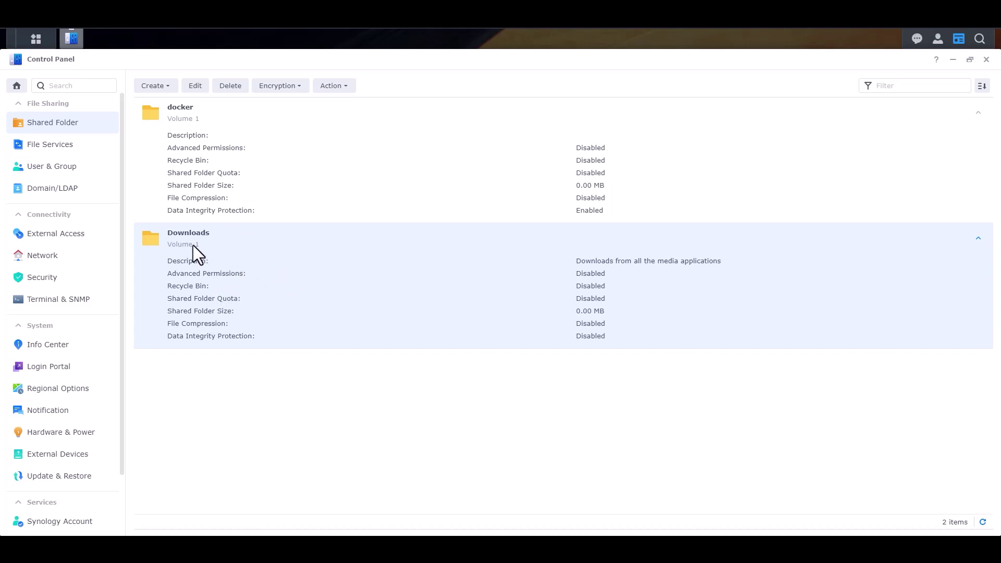
left_click(168, 88)
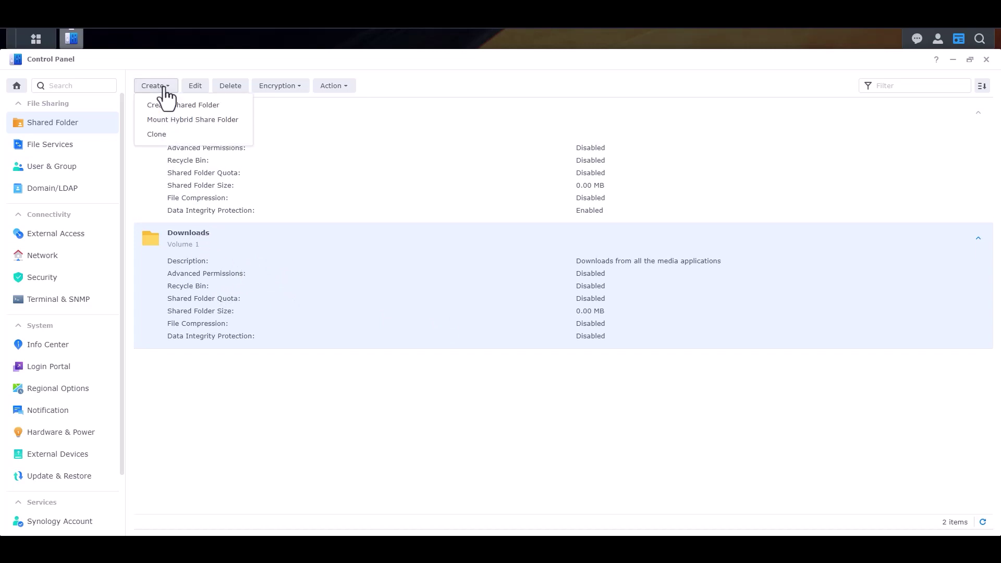
left_click(196, 105)
left_click(461, 213)
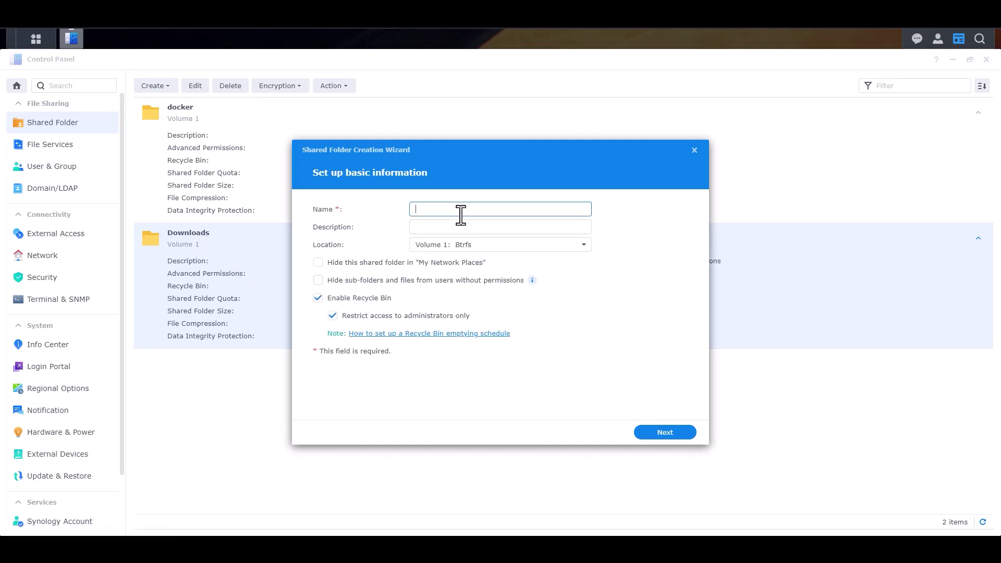
type("Media")
left_click(462, 228)
type("Media files")
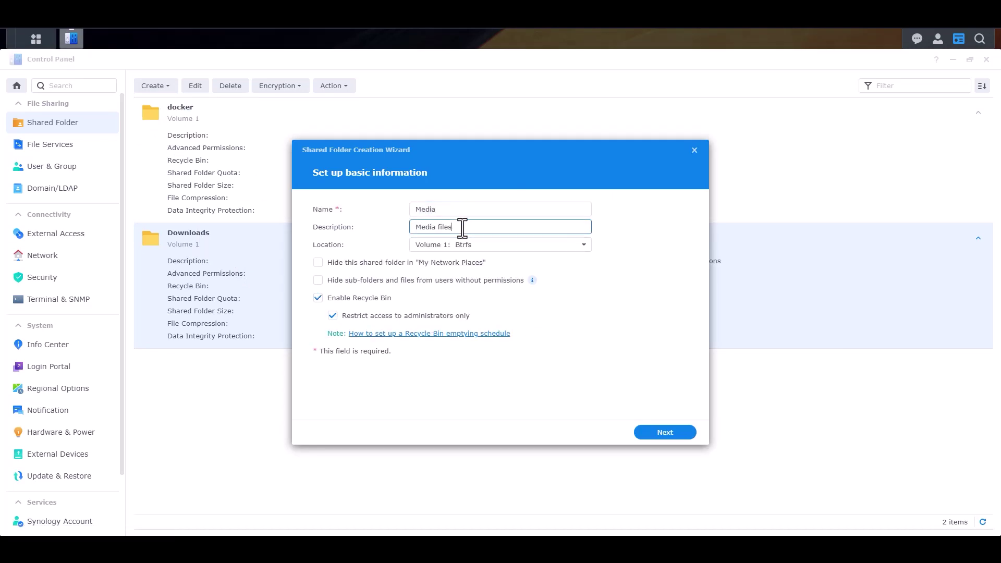
type(" after processing")
Turn off the recycle bin, leave it unencrypted, and create Media.
left_click(317, 298)
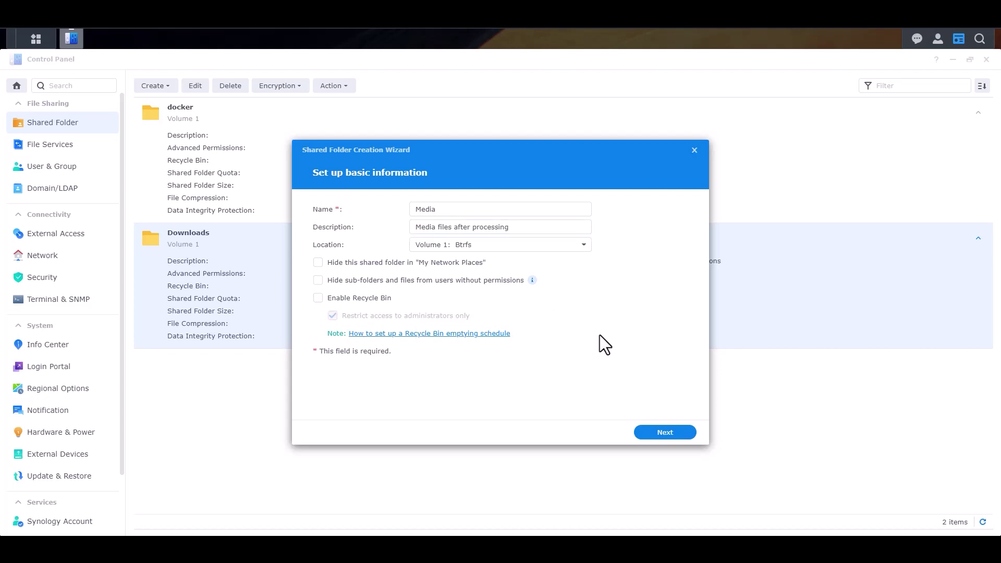
left_click(672, 433)
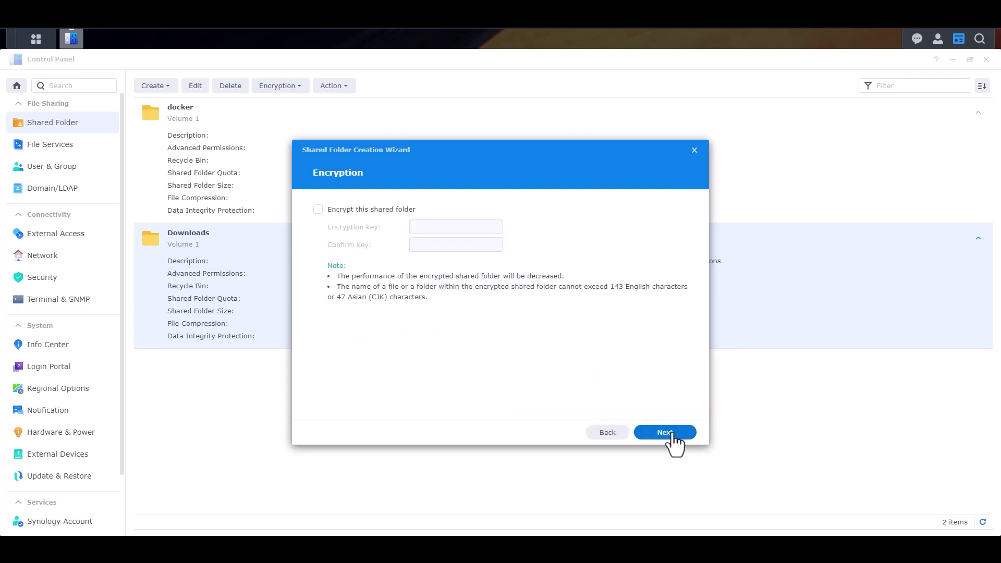
left_click(672, 433)
left_click(672, 433)
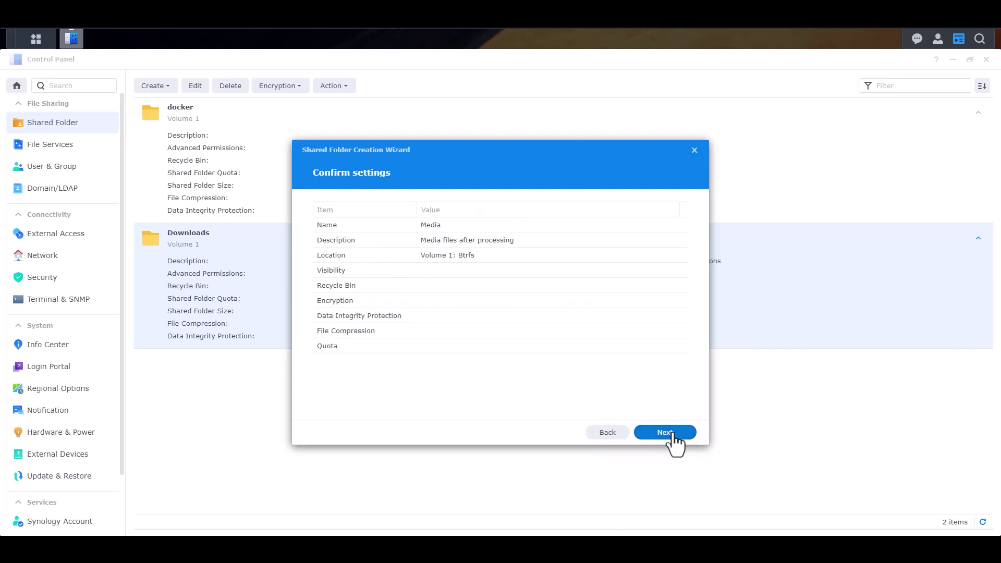
left_click(672, 433)
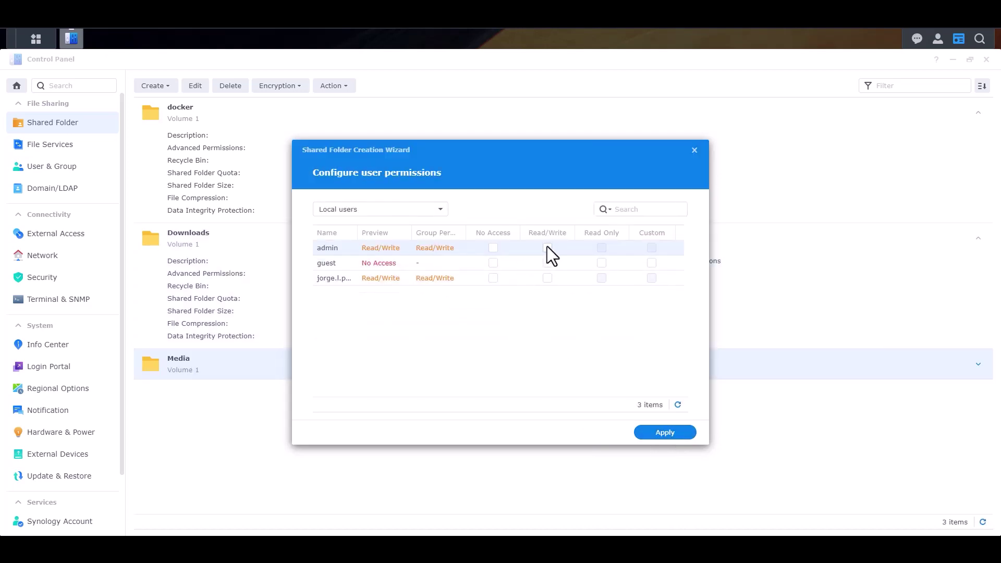
Give Media admin and the personal user Read/Write, guest Read Only, then apply.
left_click(547, 248)
left_click(600, 263)
left_click(547, 278)
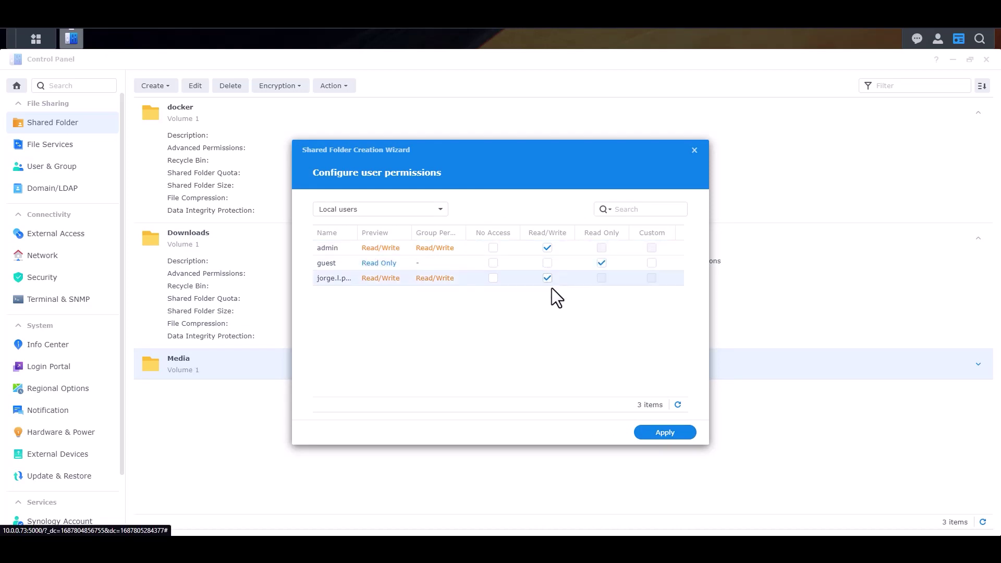
left_click(676, 431)
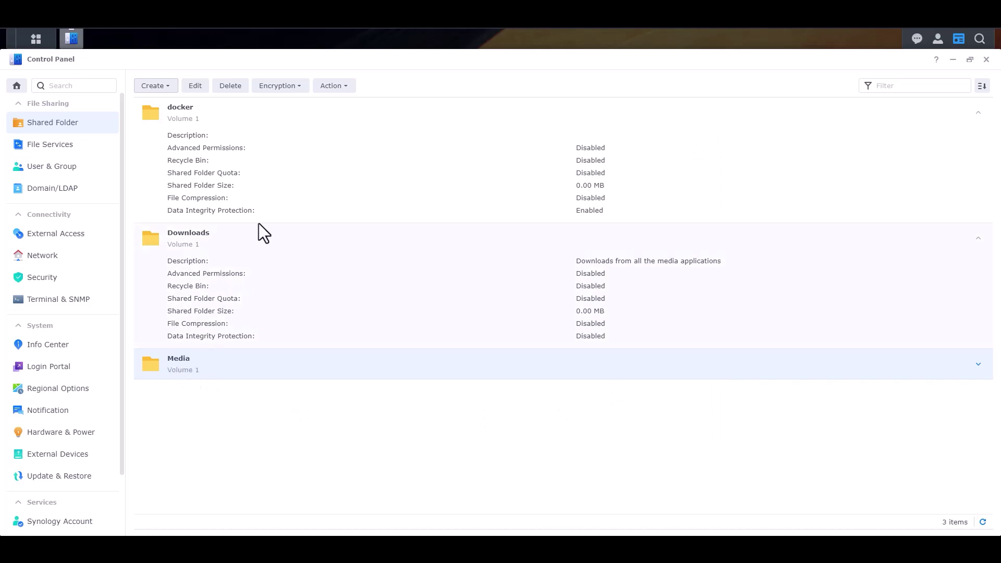
Select the docker row and close the Control Panel.
left_click(179, 110)
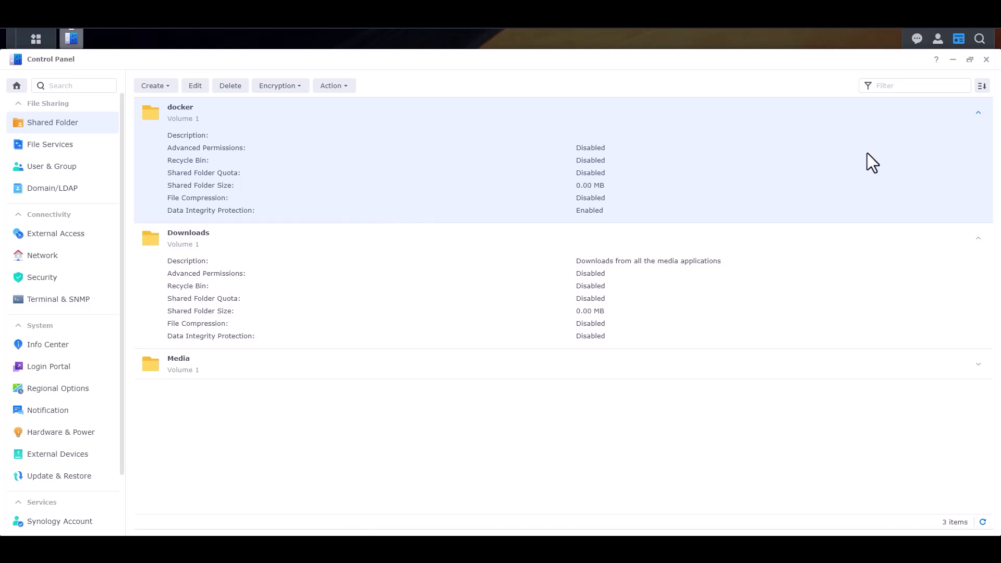
left_click(986, 60)
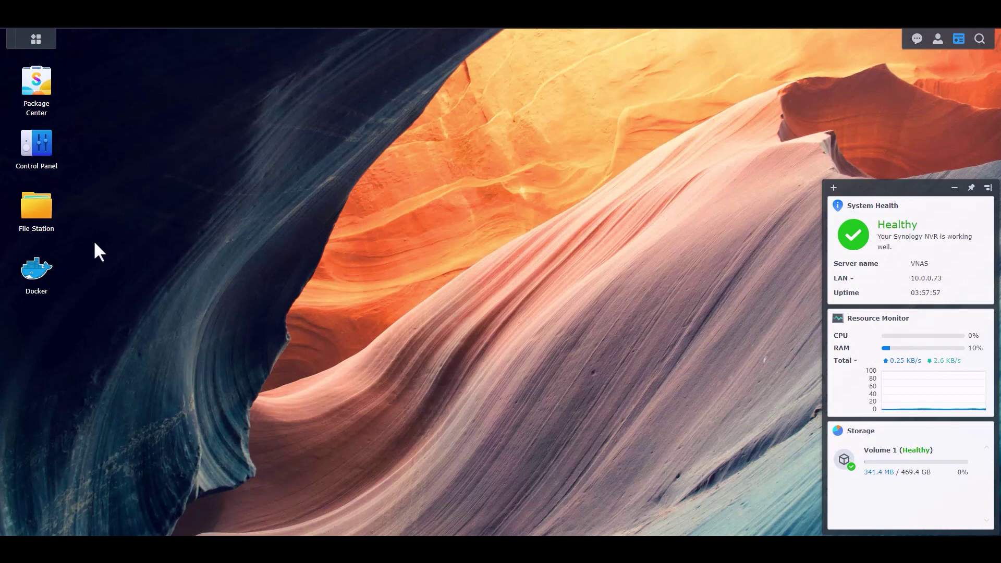
Open a second File Station window, browse docker's Configs folder, then switch to Downloads.
double_click(37, 214)
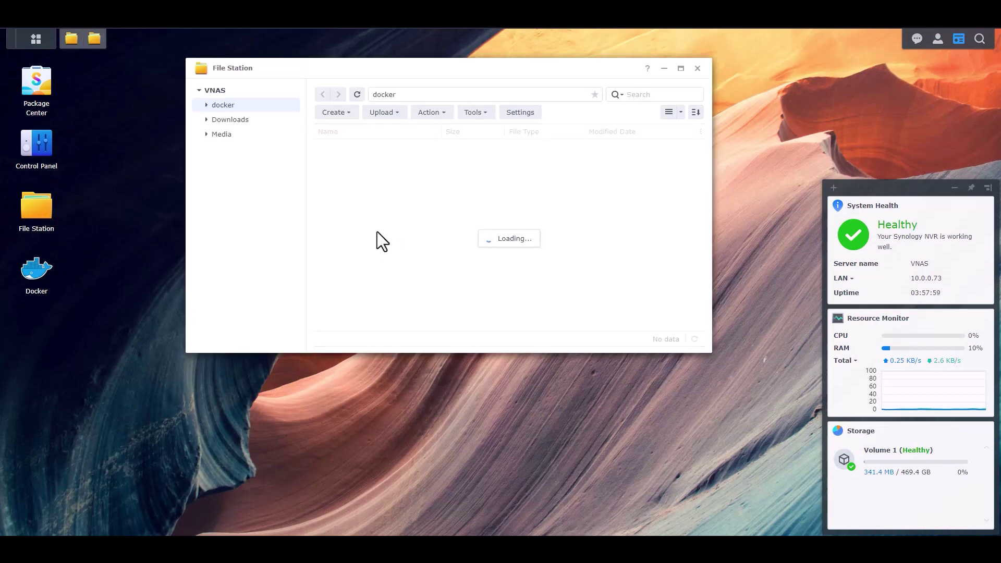
left_click_drag(476, 69, 476, 143)
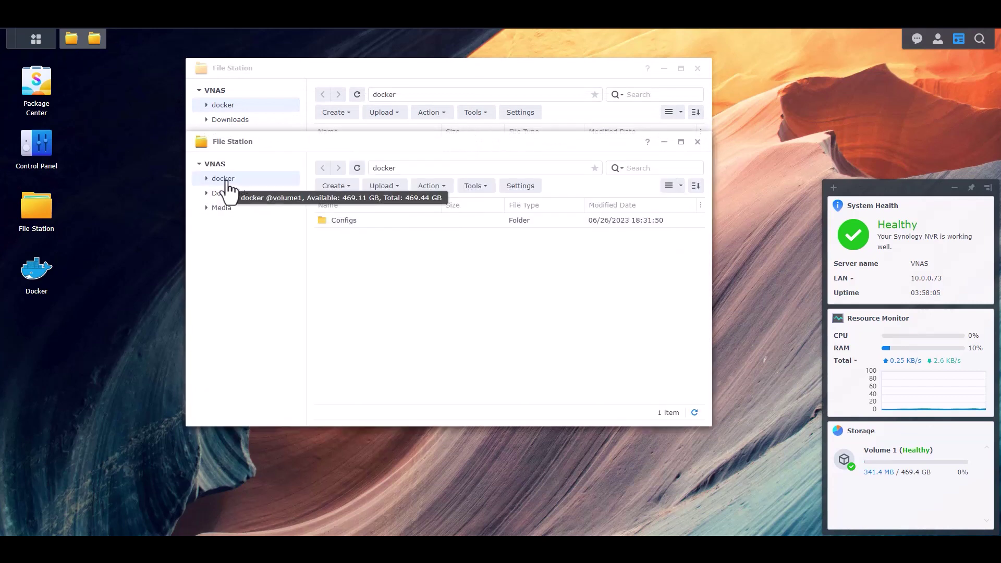
double_click(347, 221)
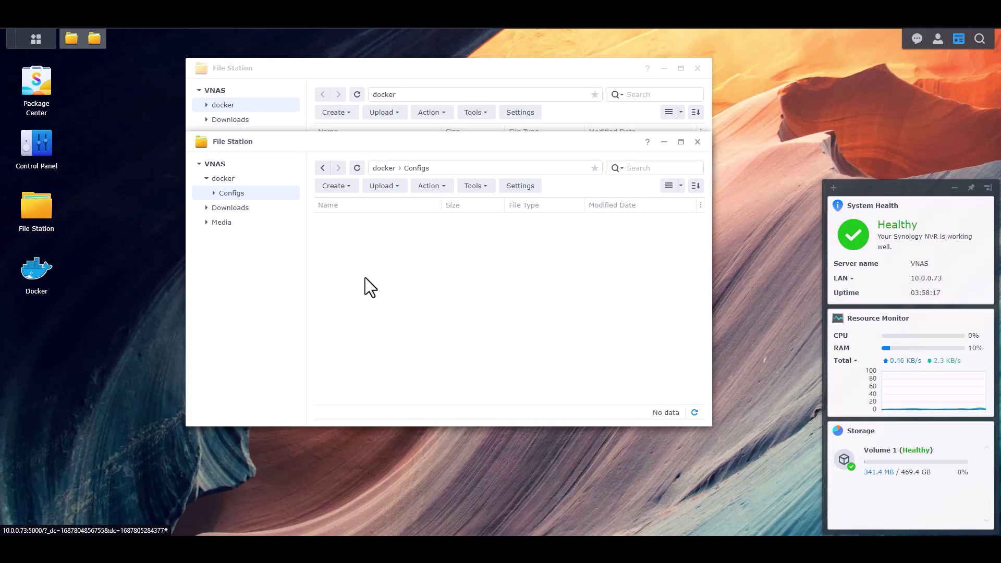
left_click(223, 209)
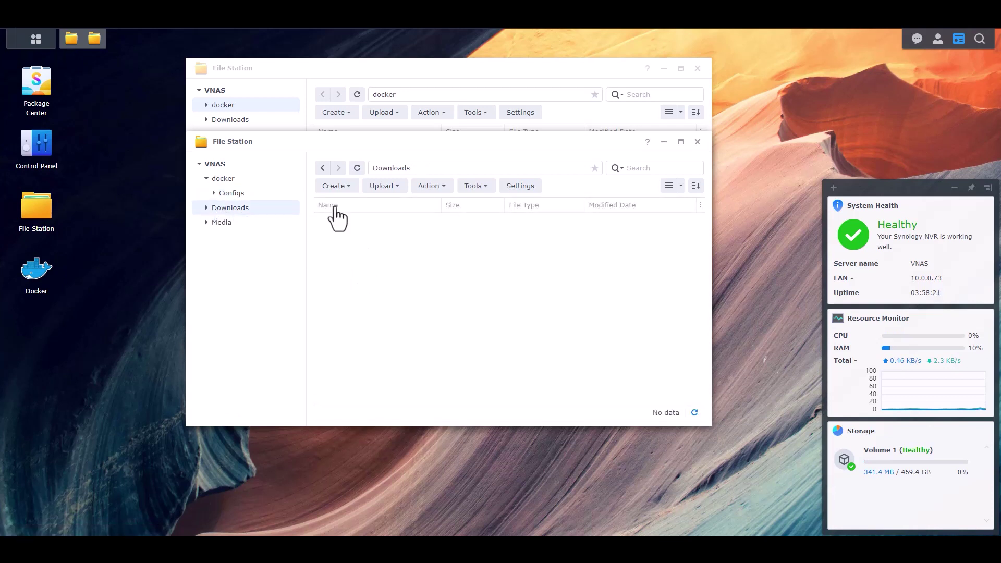
Create the completed and incomplete-nzb folders in Downloads.
left_click(336, 186)
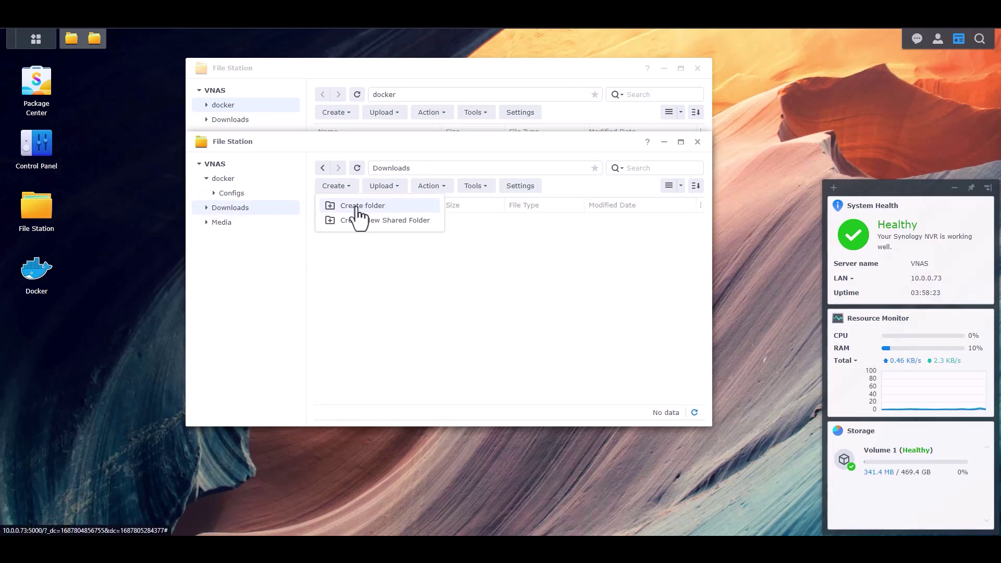
left_click(369, 206)
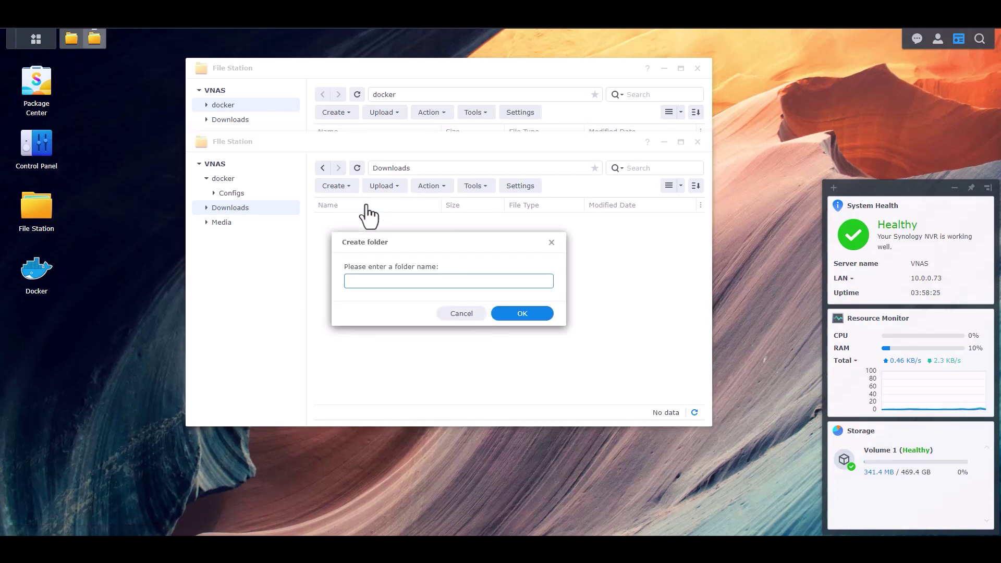
type("completed")
left_click(545, 314)
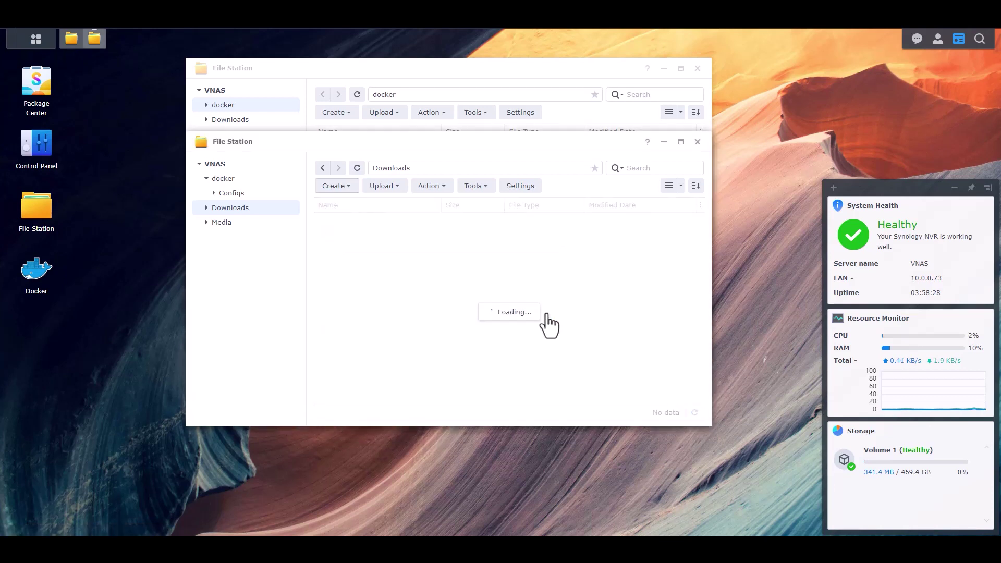
left_click(338, 186)
left_click(348, 206)
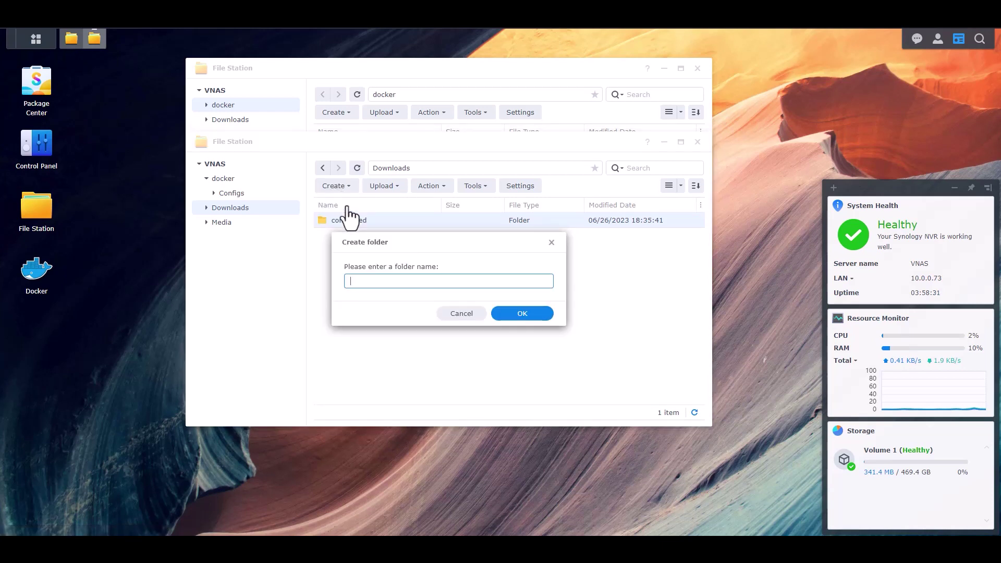
type("incomplete-nzb")
left_click(513, 312)
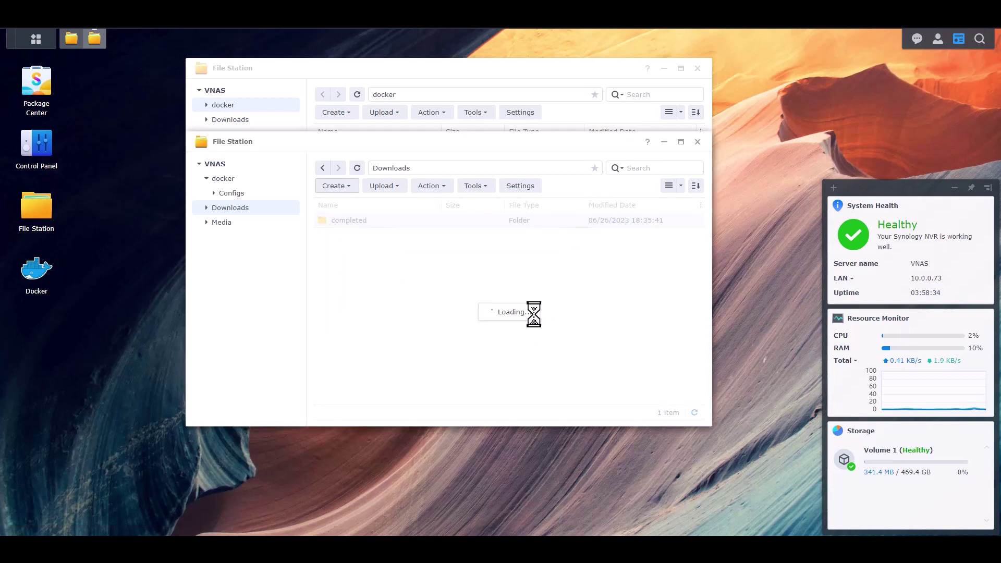
Create the incomplete-torrents and torrents-nzbs folders in Downloads.
left_click(332, 188)
left_click(344, 208)
type("incomplete-torrents")
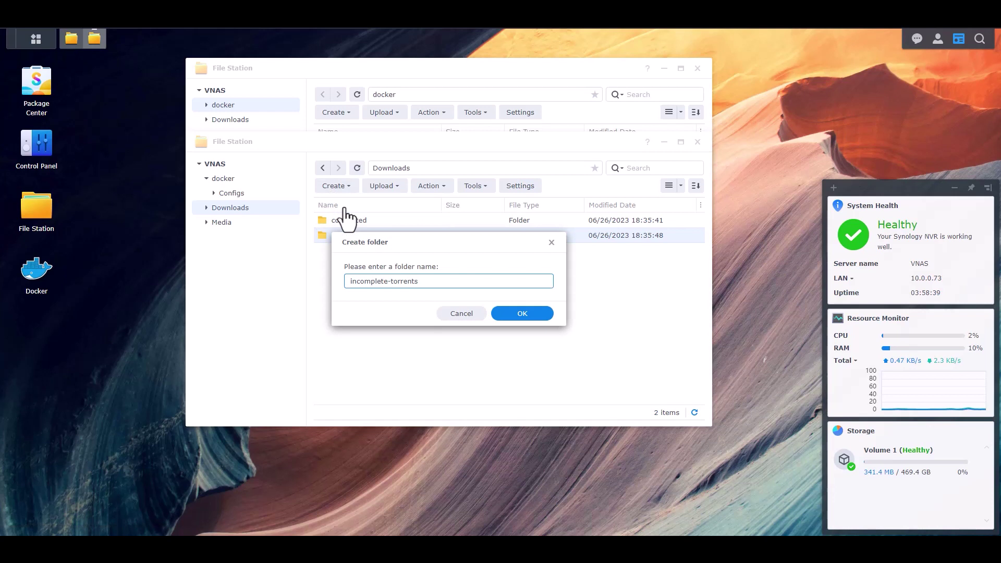
key("Return")
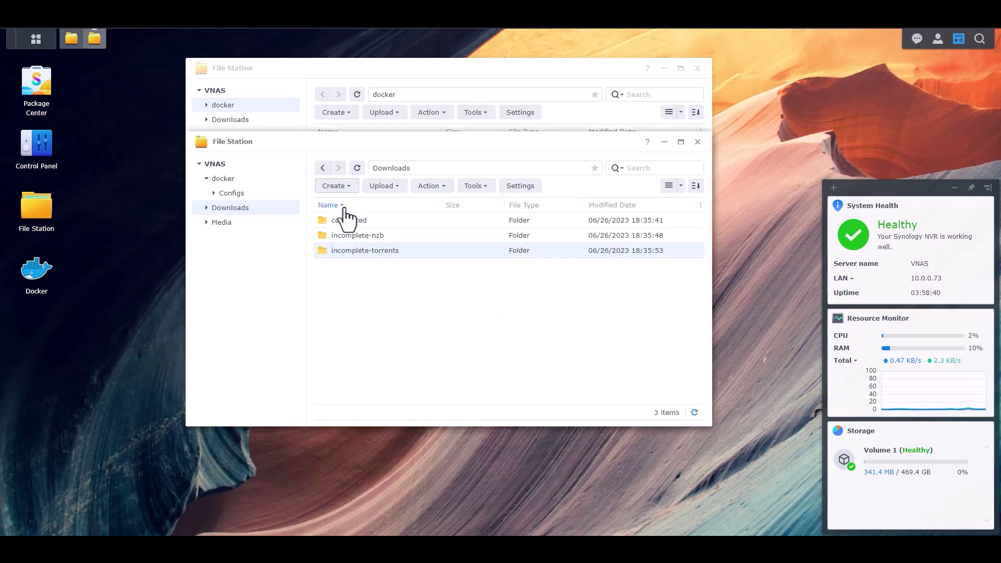
left_click(334, 186)
left_click(342, 205)
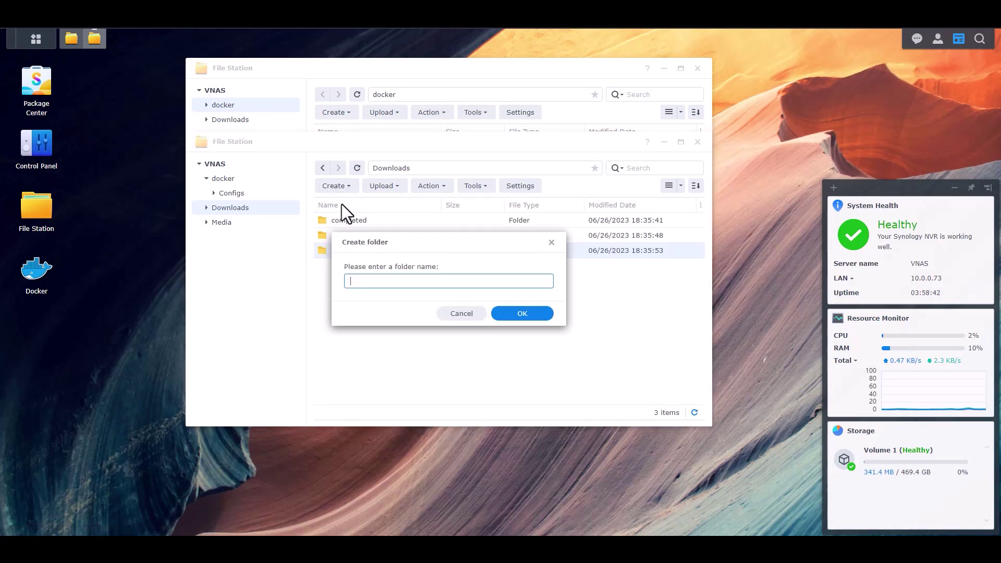
type("torrents-nzbs")
left_click(544, 314)
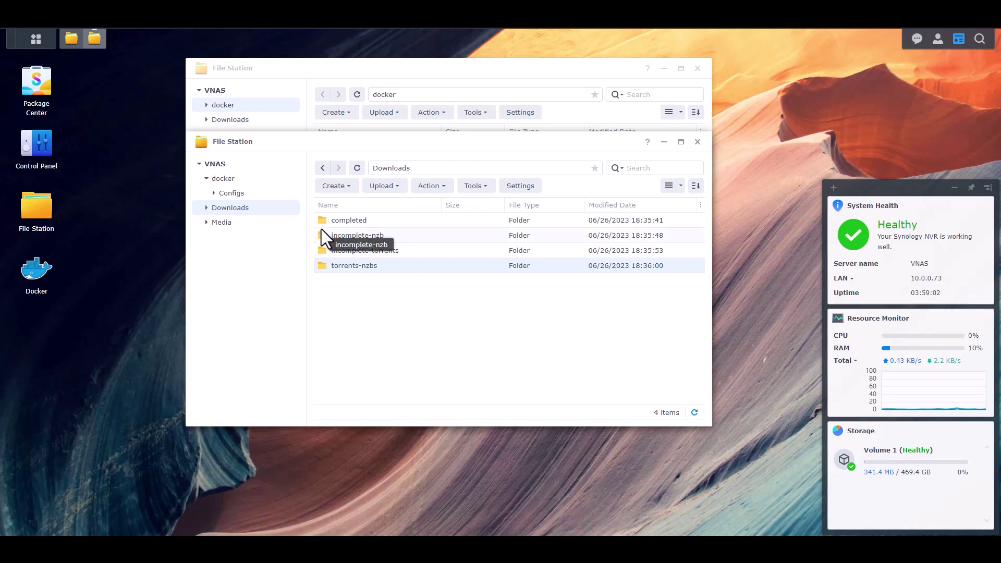
Switch to Media and create the Anime and Books folders.
left_click(222, 222)
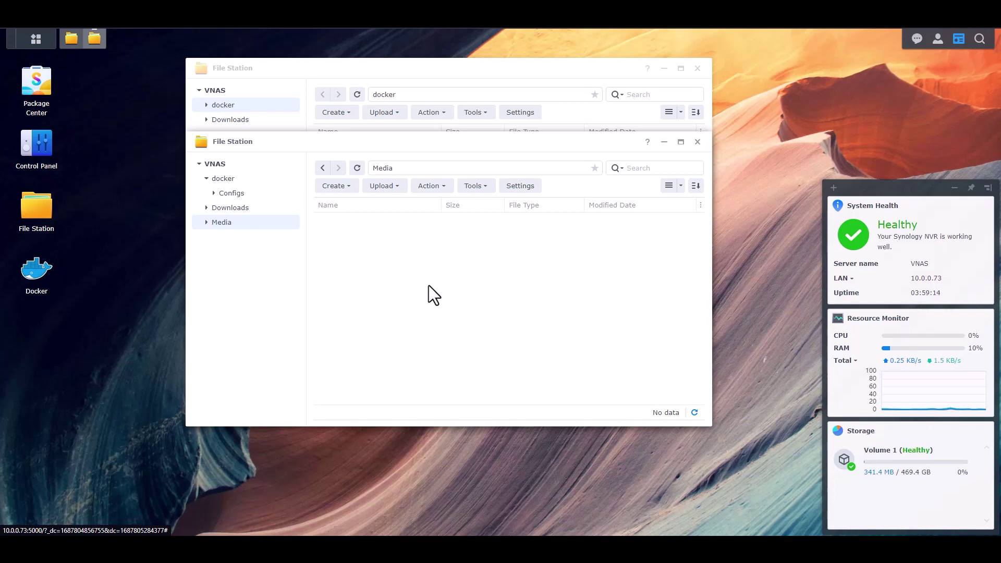
left_click(333, 186)
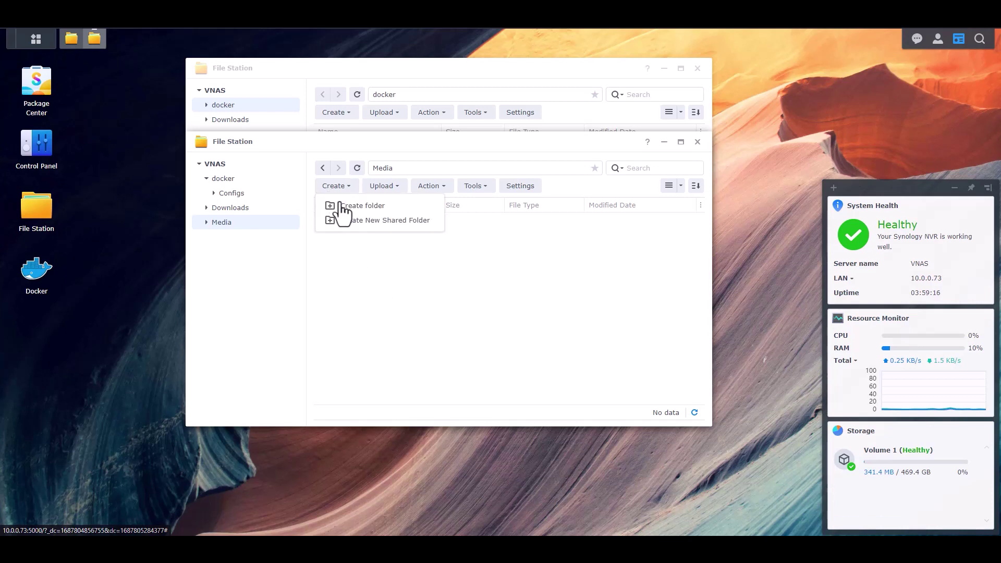
left_click(343, 207)
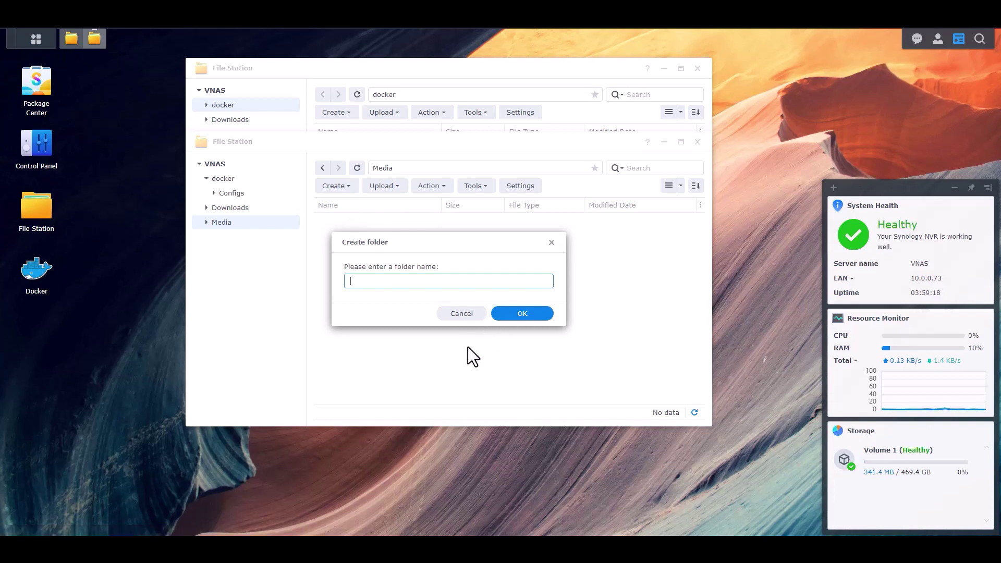
type("Animes")
key("BackSpace")
key("BackSpace")
key("BackSpace")
type("o")
key("BackSpace")
type("mes")
left_click(522, 313)
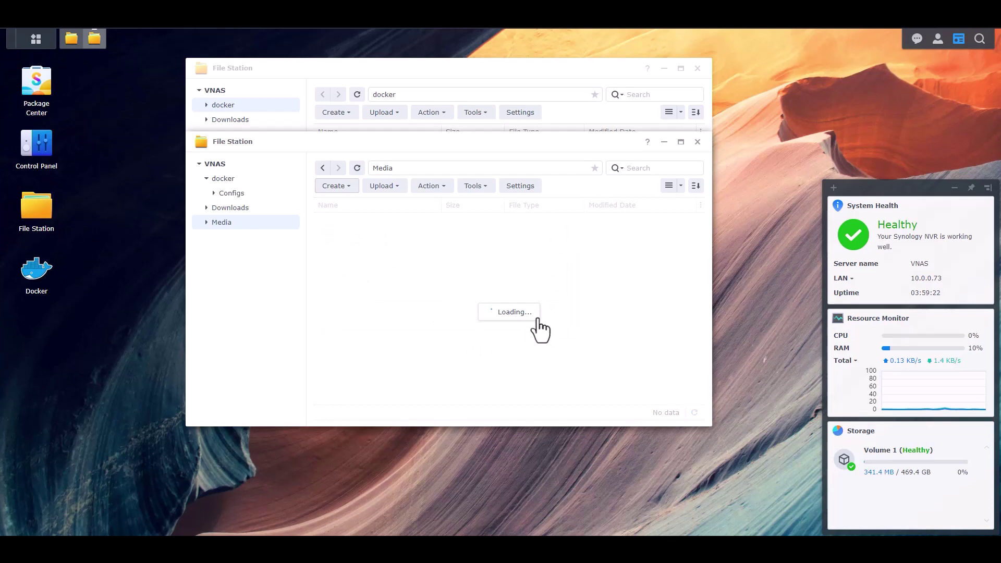
left_click(343, 188)
left_click(367, 207)
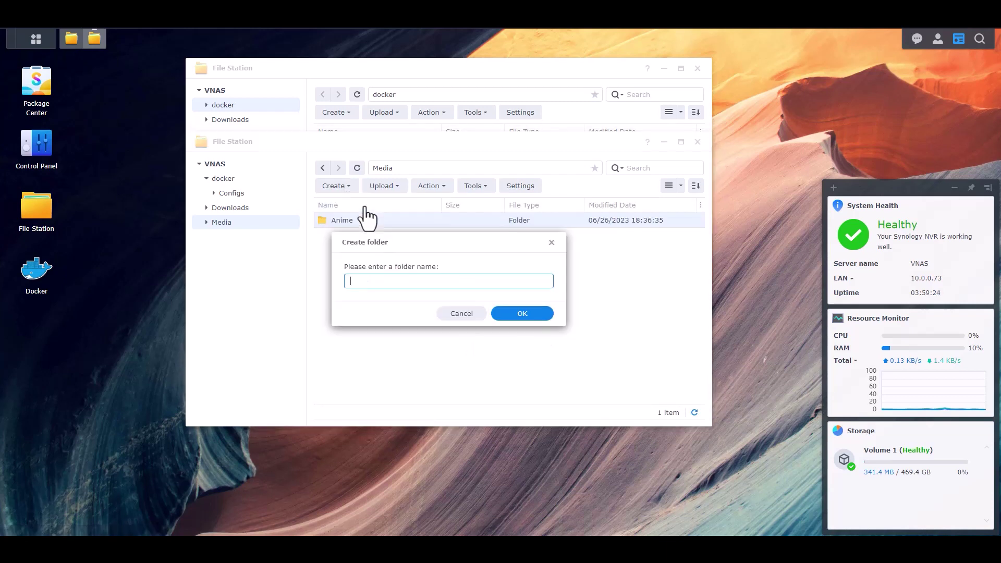
type("Books")
left_click(523, 313)
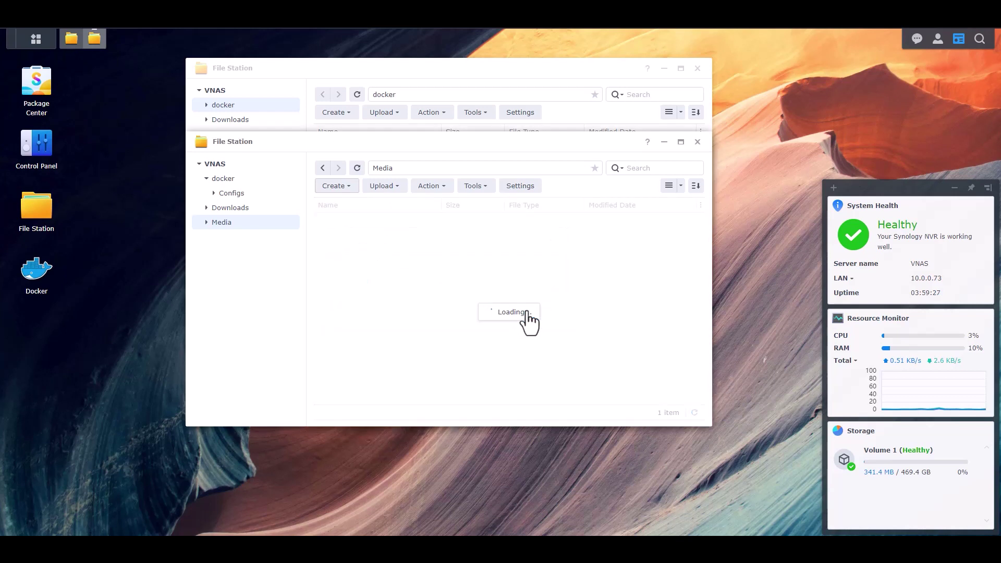
Create the Comics, Movies and TV folders in Media.
left_click(338, 187)
left_click(358, 207)
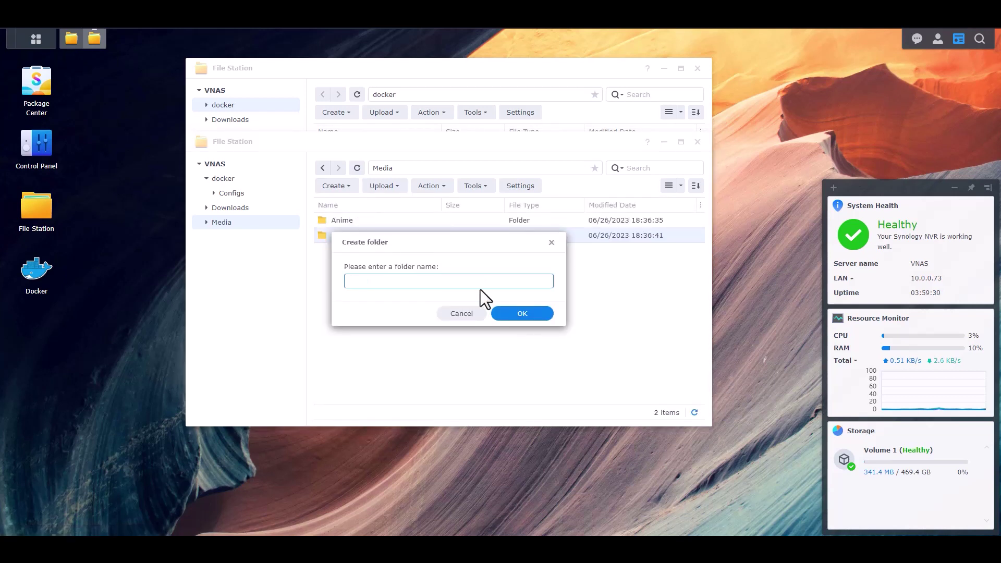
type("Comics")
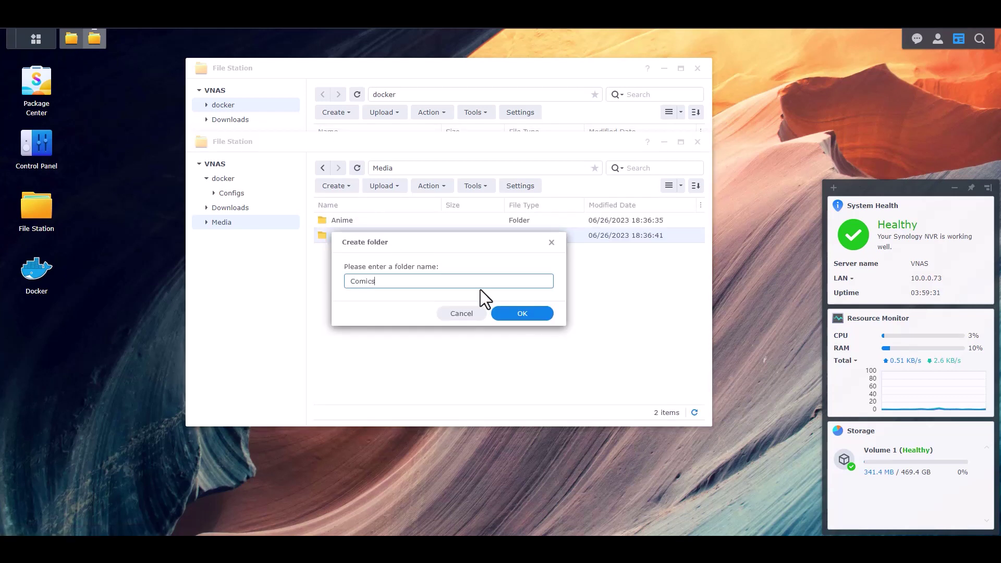
left_click(522, 314)
left_click(334, 187)
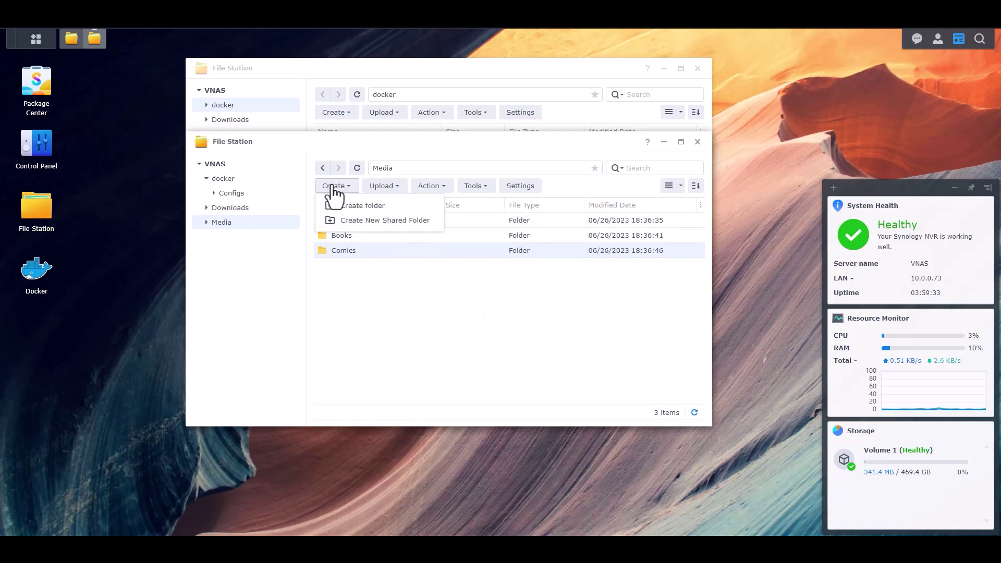
left_click(368, 208)
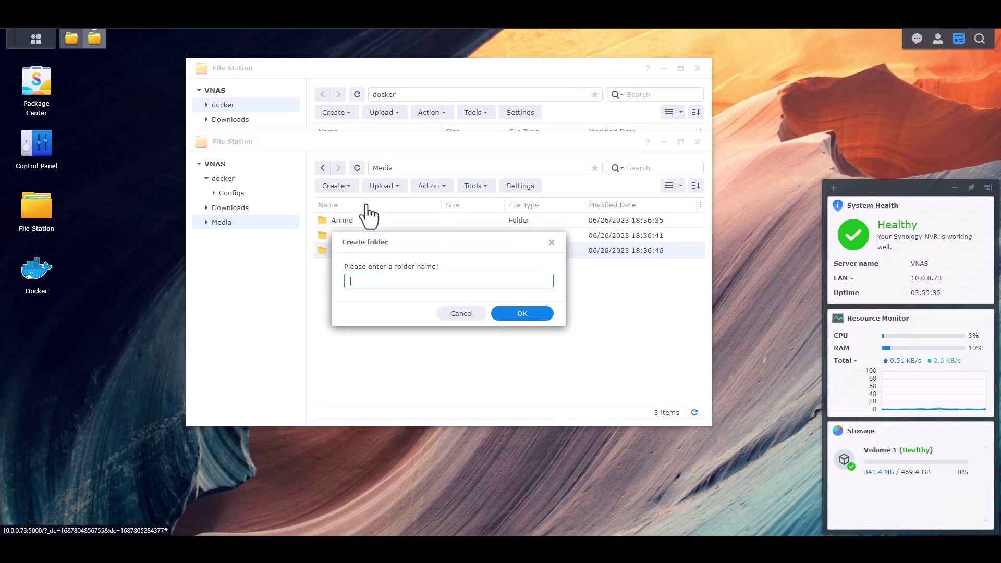
type("Movies")
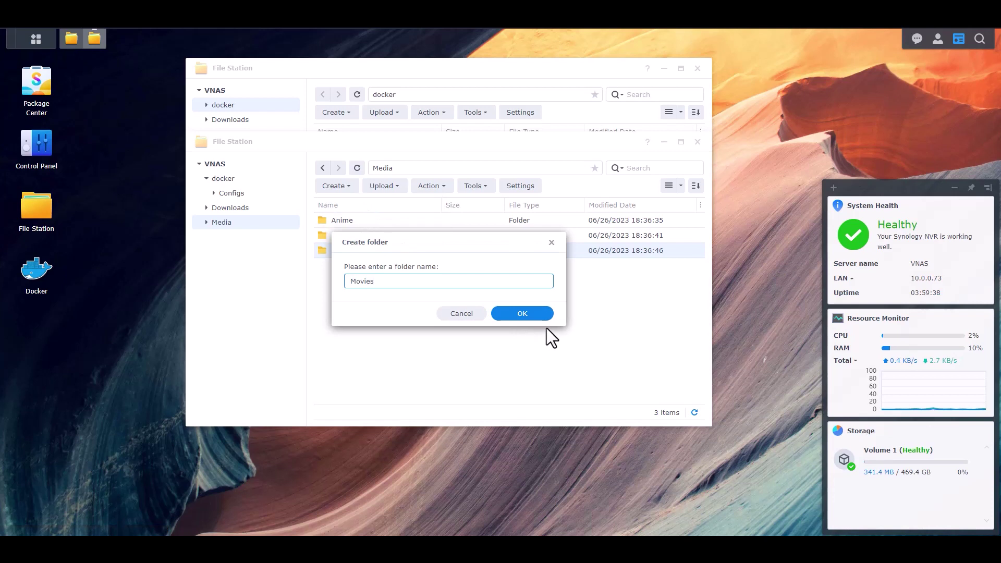
left_click(525, 315)
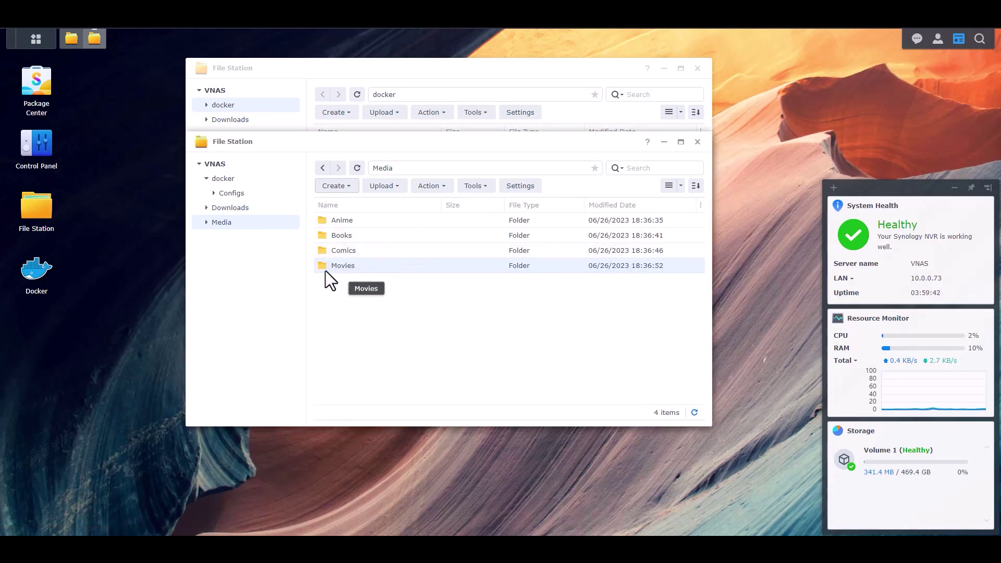
left_click(341, 187)
left_click(363, 208)
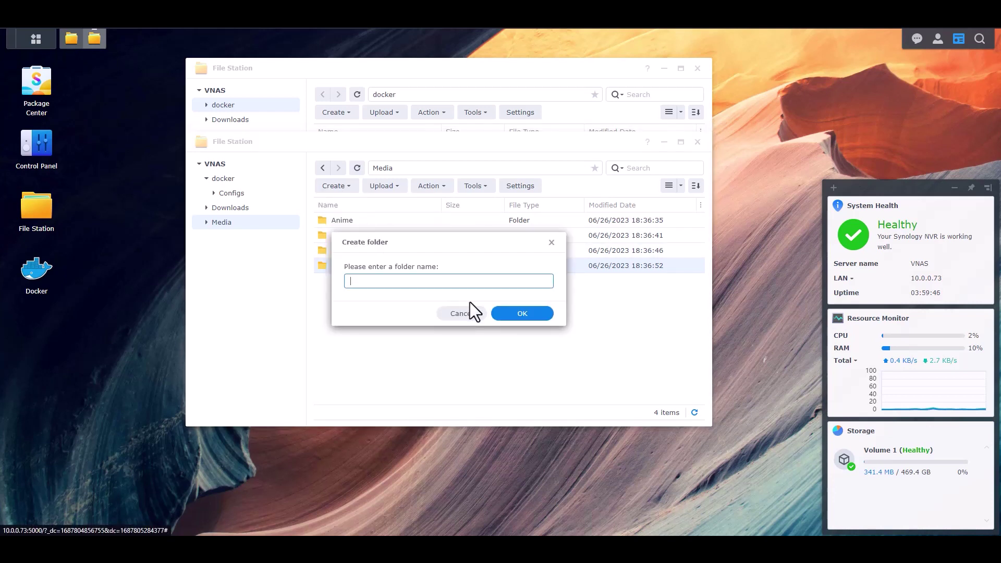
type("TV")
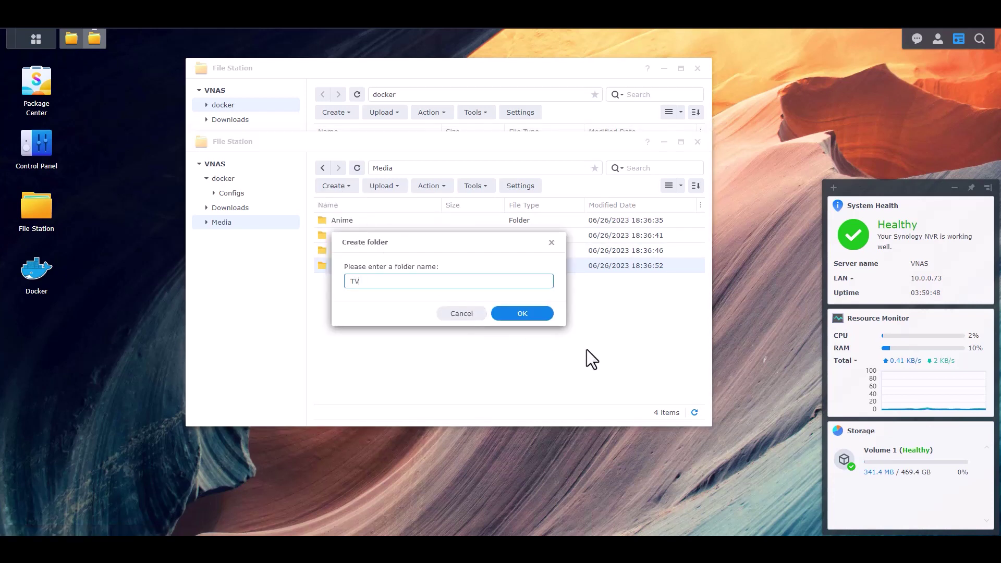
left_click(522, 314)
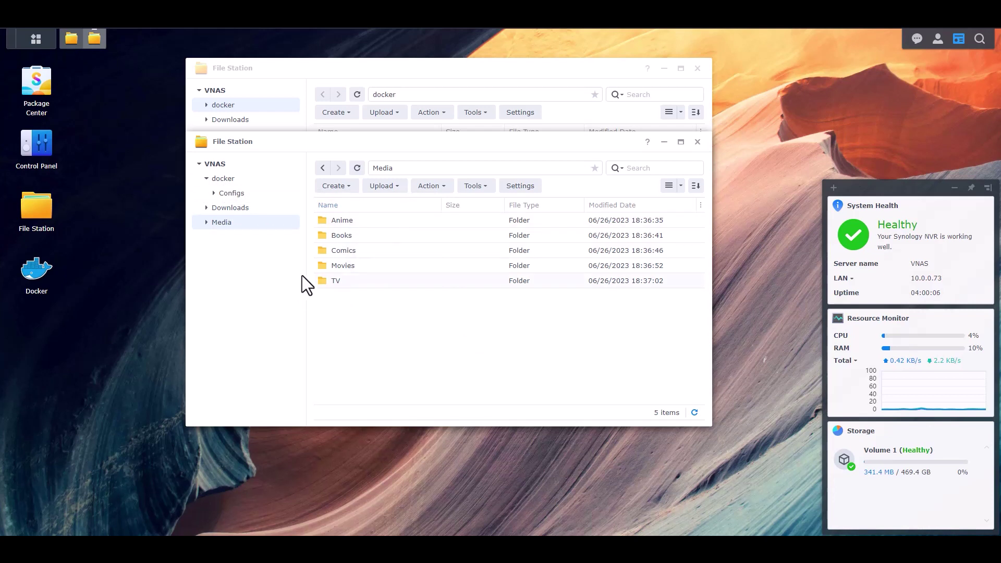
Review the Downloads and Configs folders, then close both File Station windows.
left_click(226, 208)
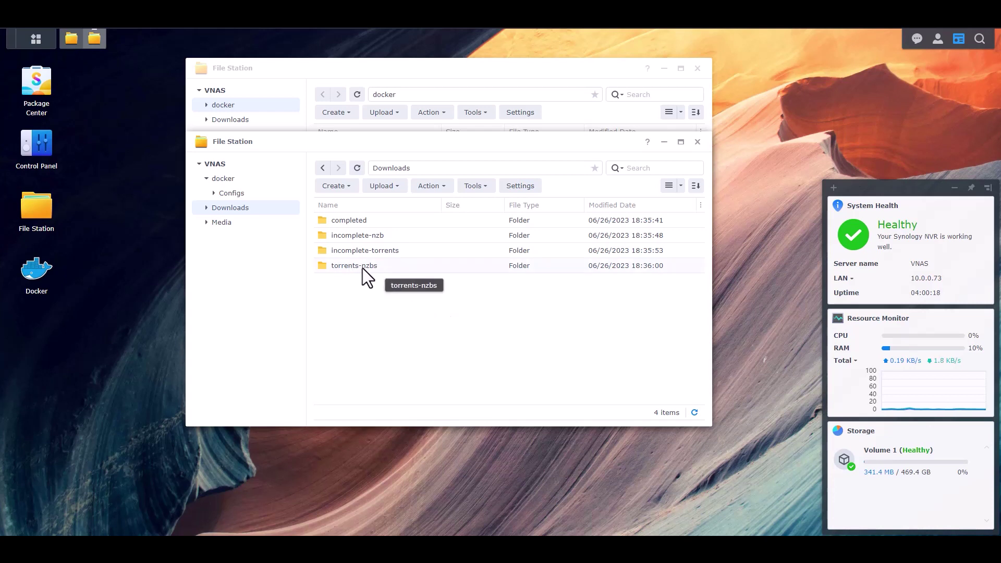
left_click(233, 193)
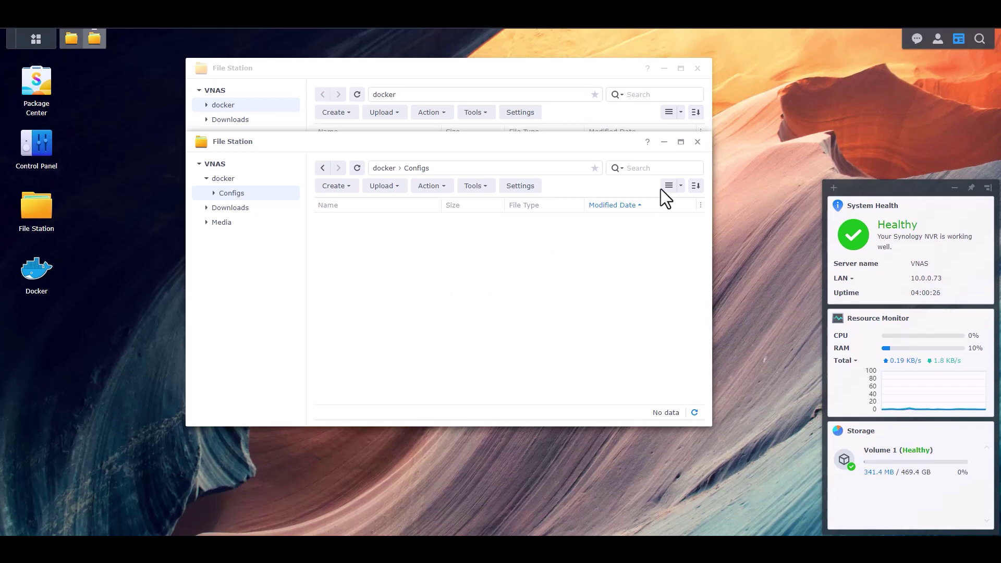
left_click(698, 143)
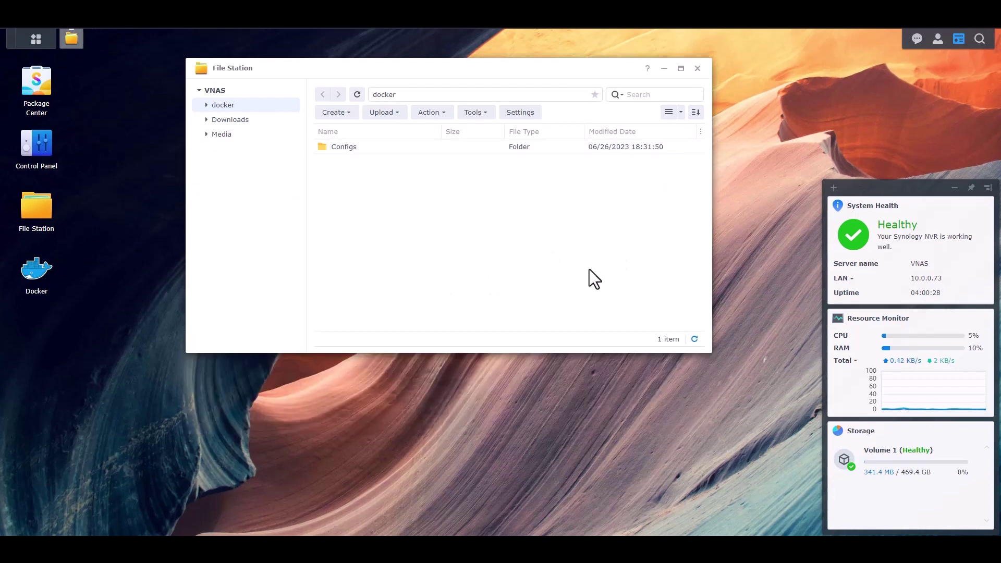
left_click(698, 68)
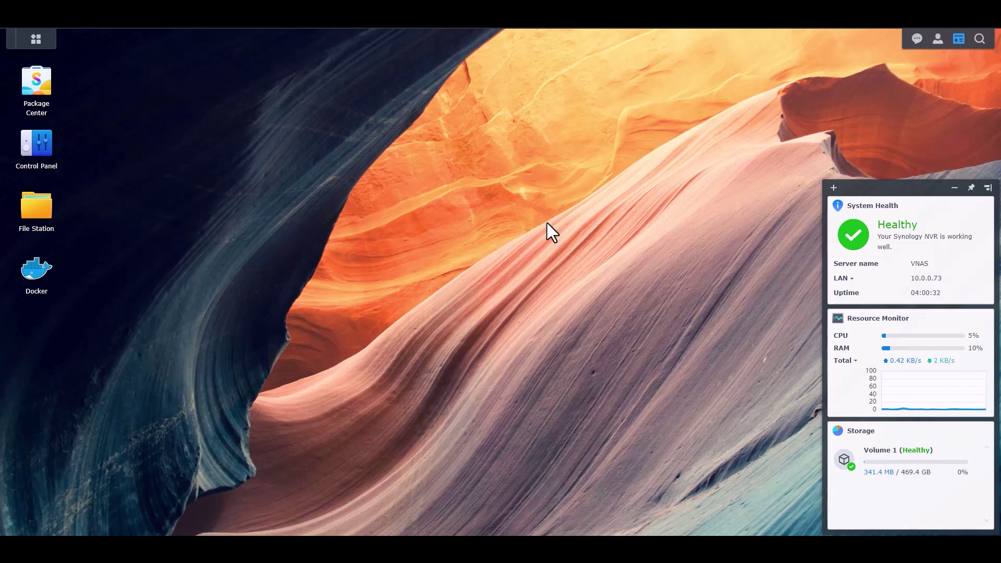